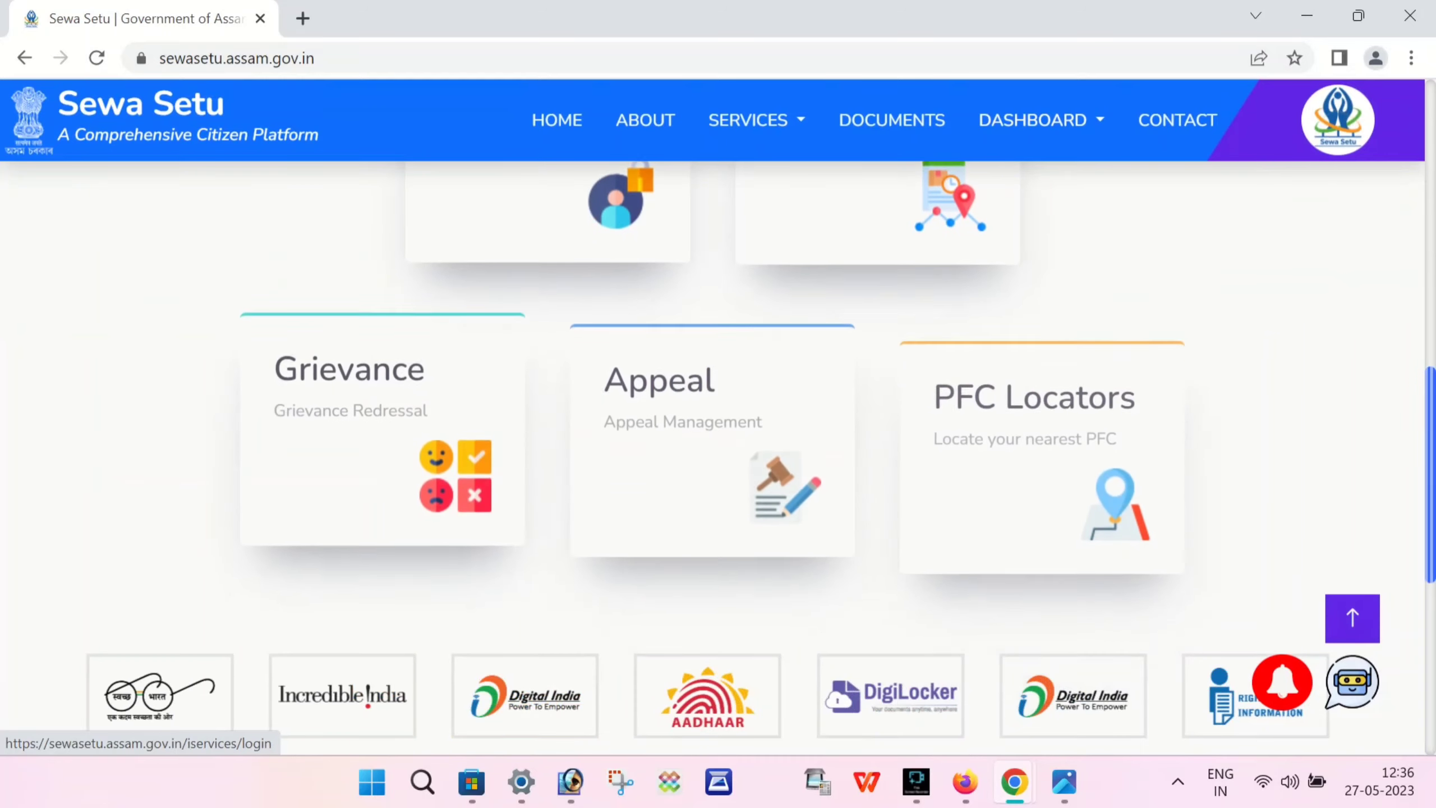
# - Search services for 'MINO' and choose Application for Minority Community Certificate from the suggestions
pyautogui.scroll(12, 712, 238)
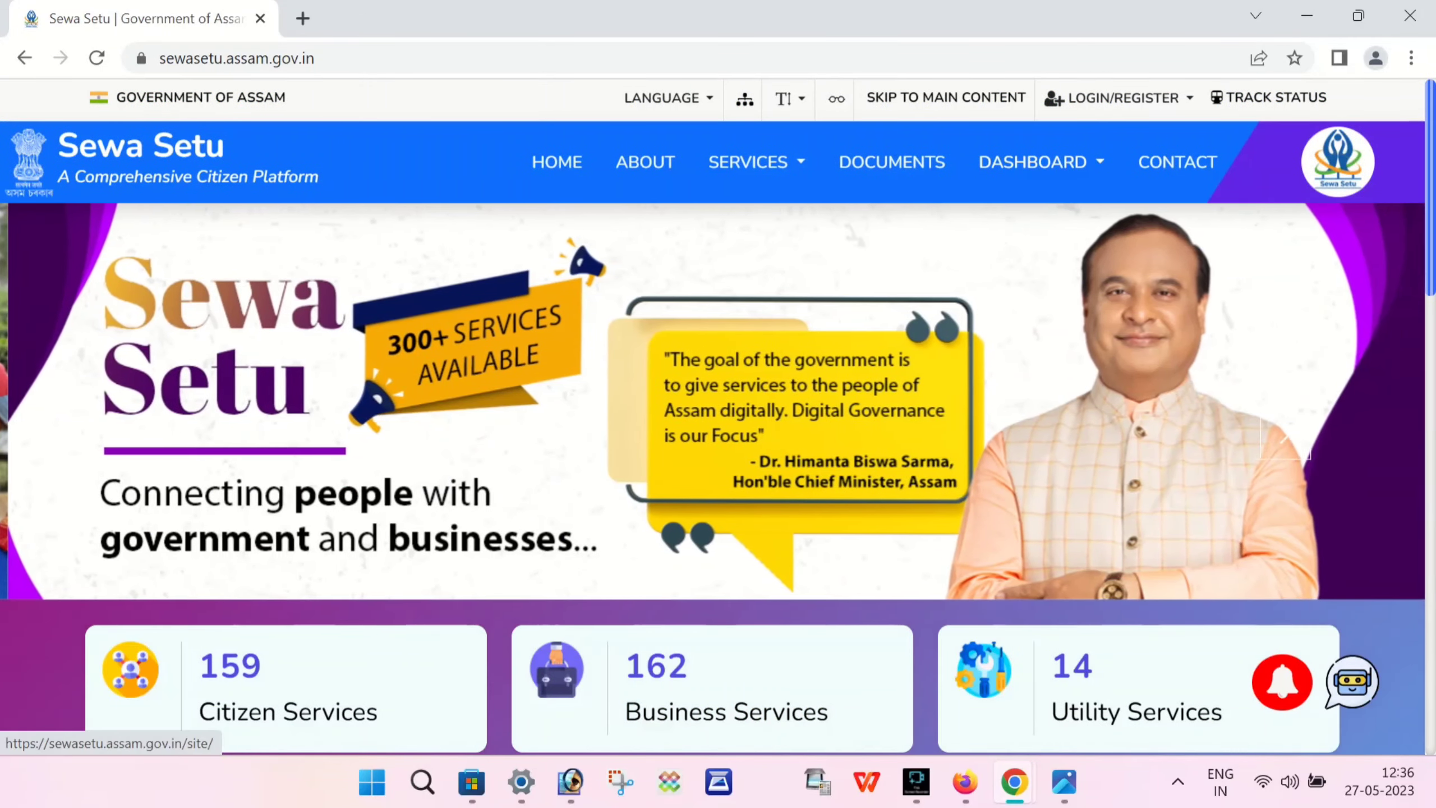
pyautogui.scroll(-6, 718, 418)
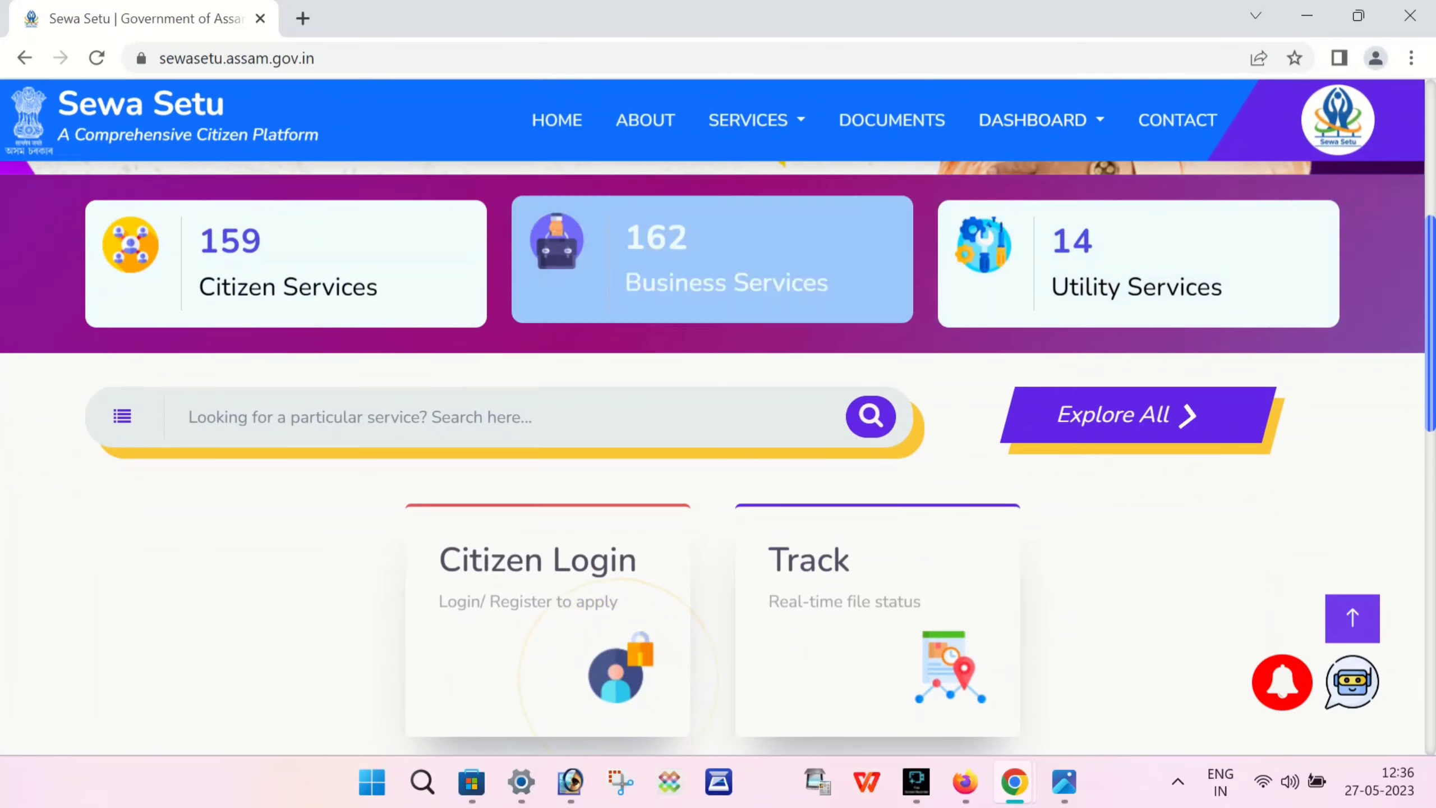
pyautogui.click(1125, 424)
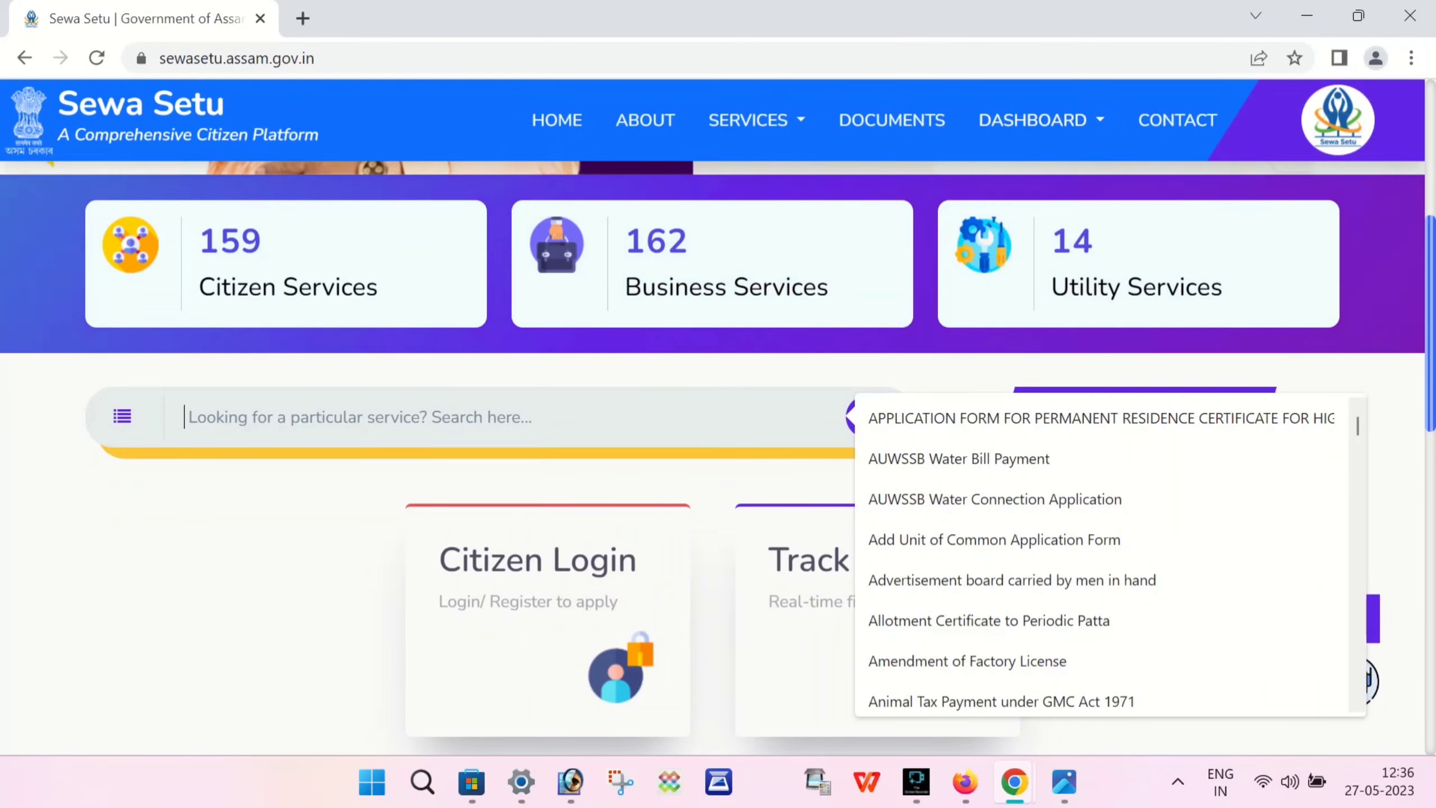
pyautogui.write('MI')
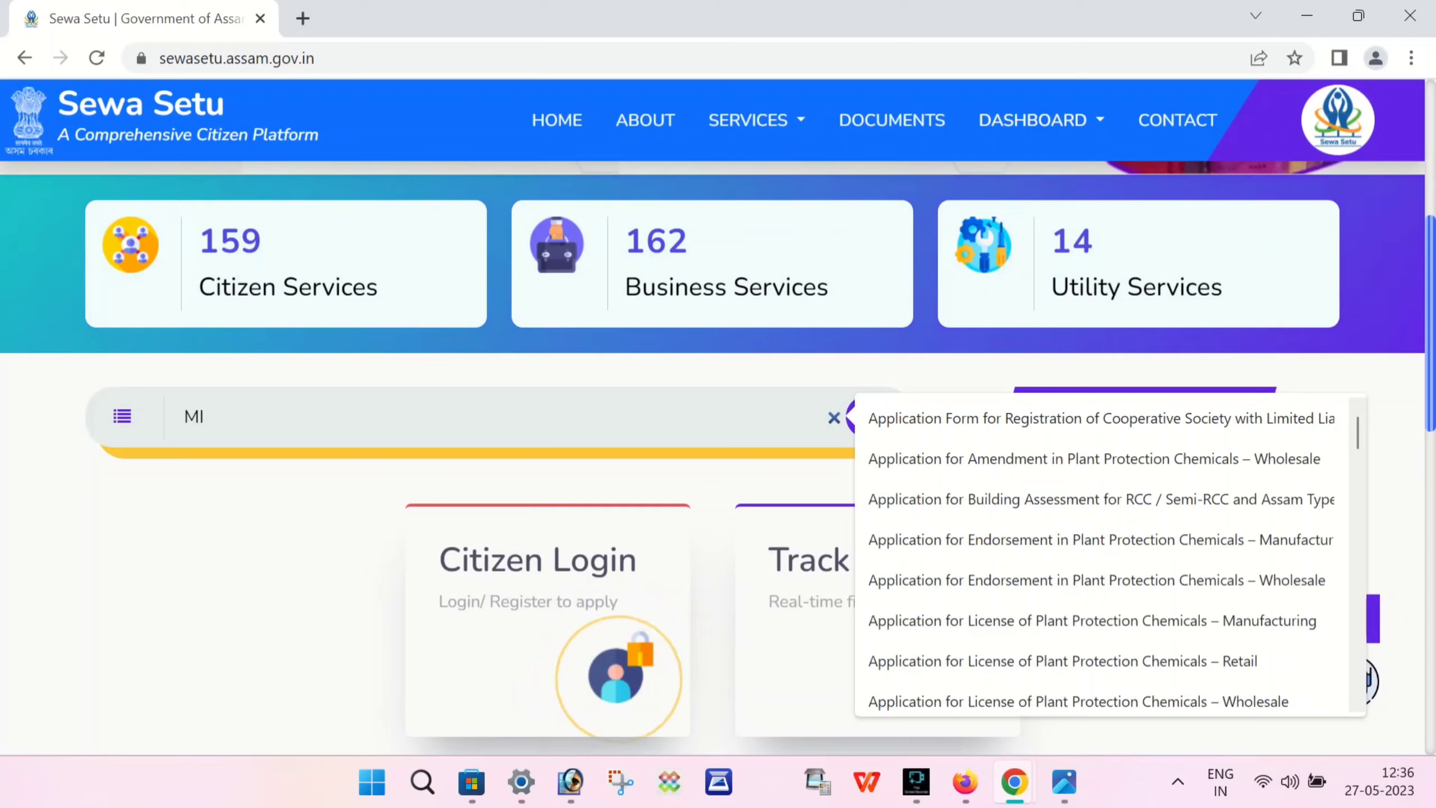
pyautogui.write('NO')
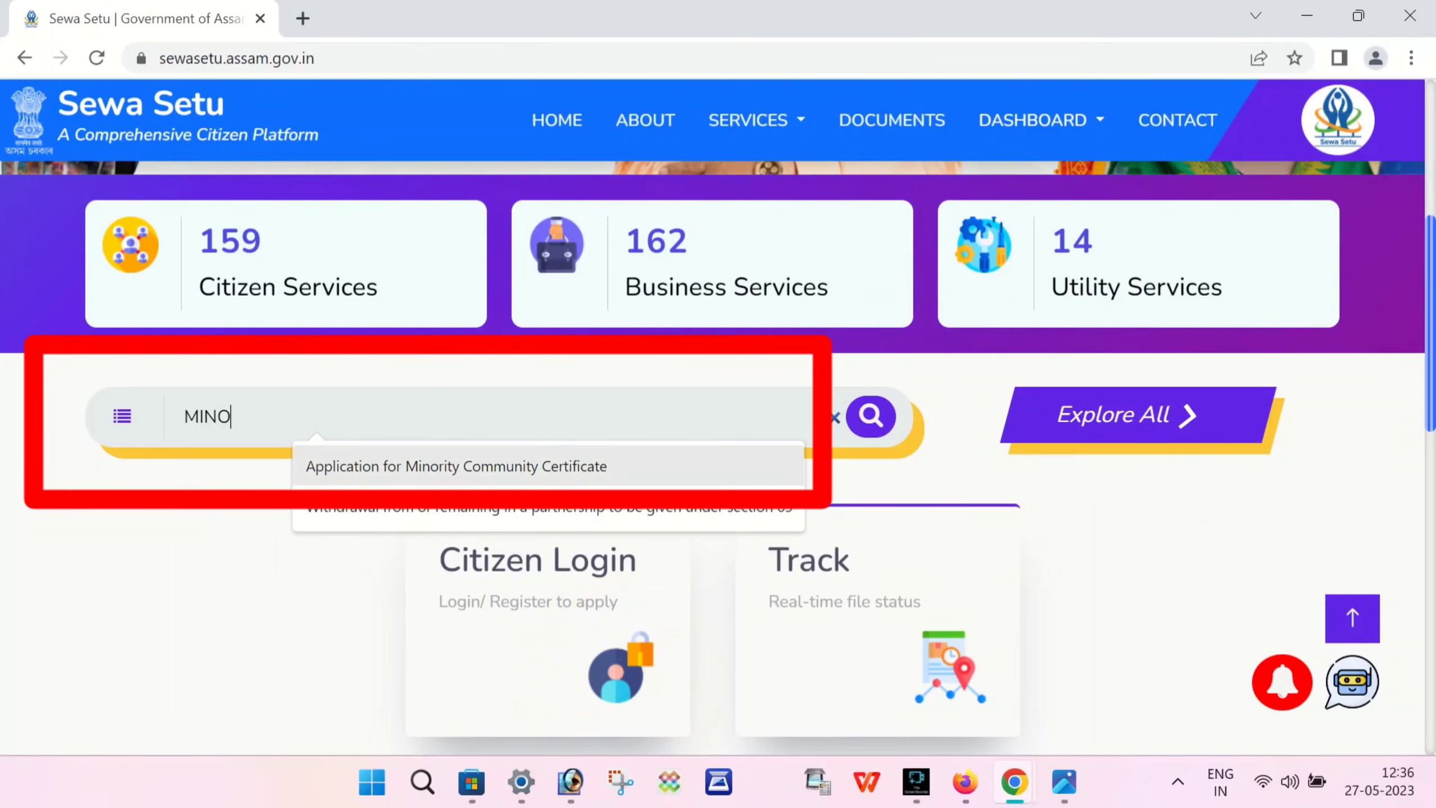
pyautogui.press('Down')
pyautogui.press('Return')
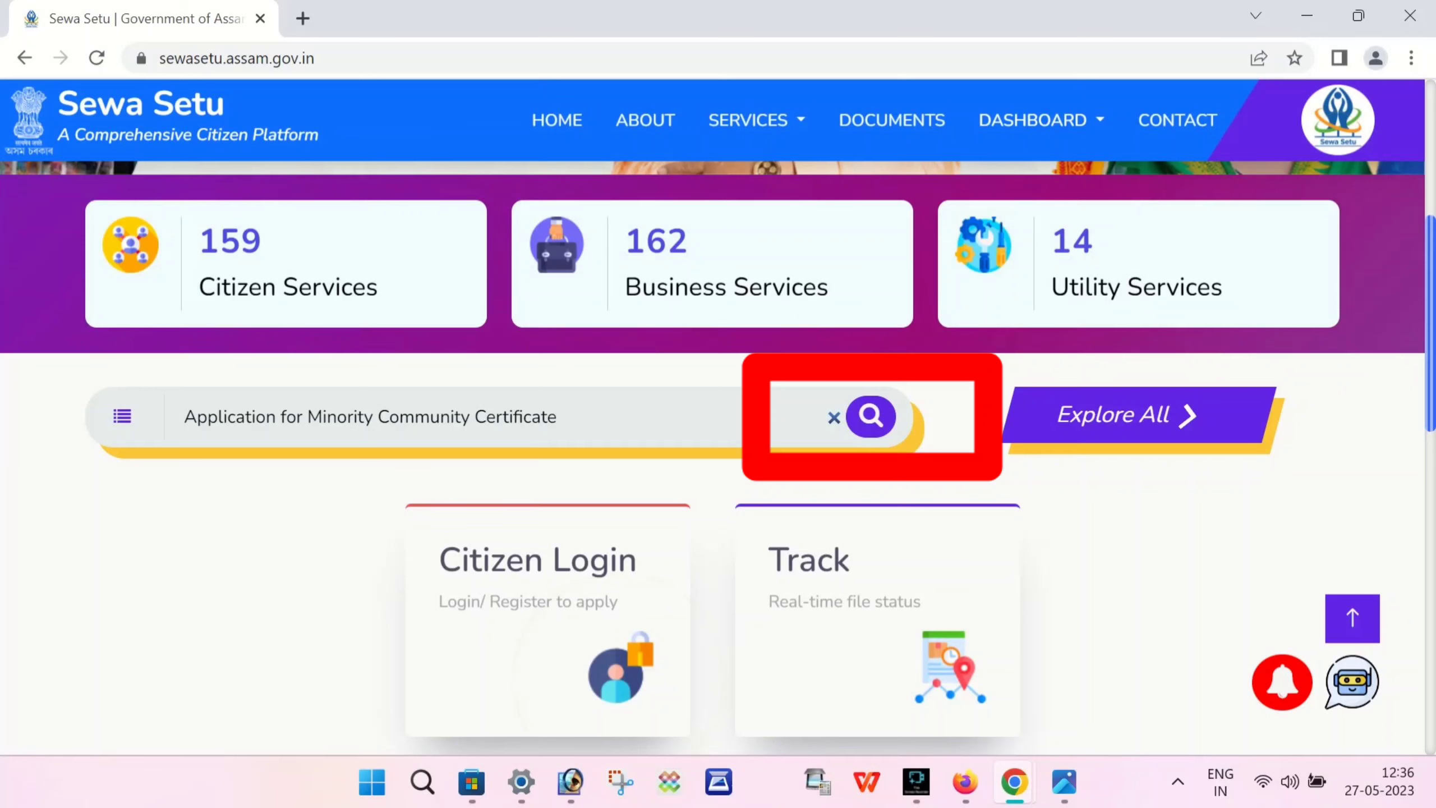
pyautogui.press('Return')
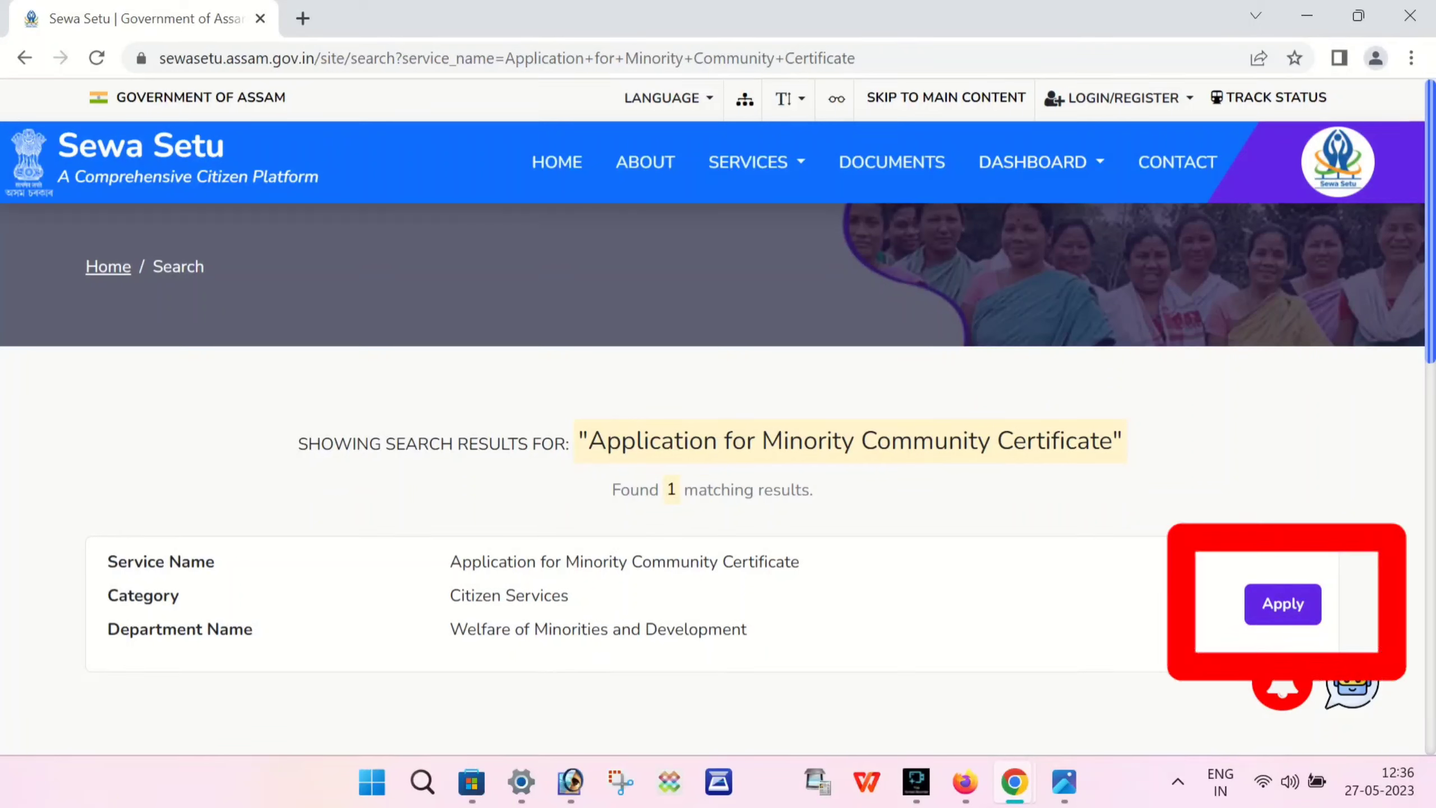
# - Open the Minority Community Certificate service page, review its guidelines, and start the application
pyautogui.click(1282, 604)
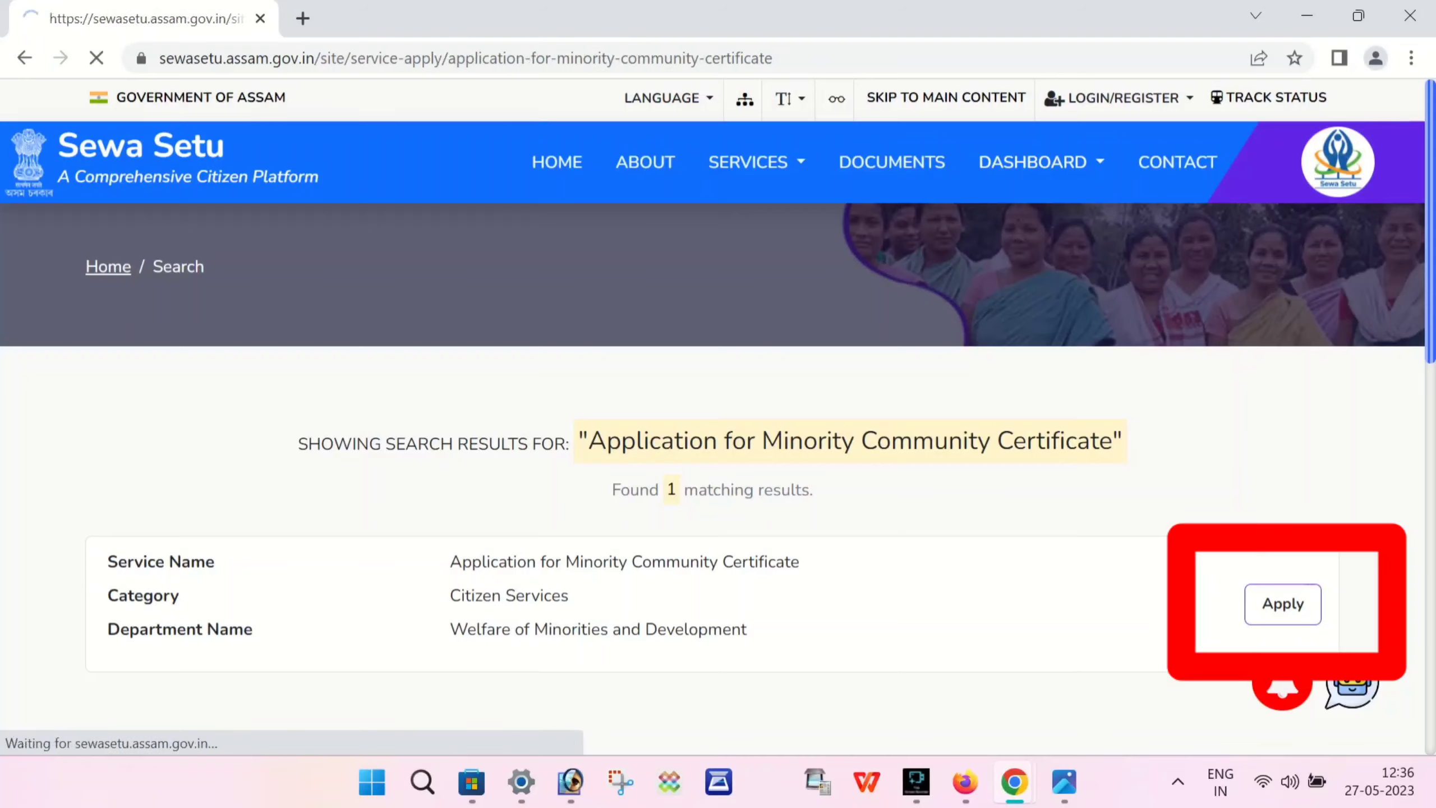
pyautogui.scroll(-5, 718, 413)
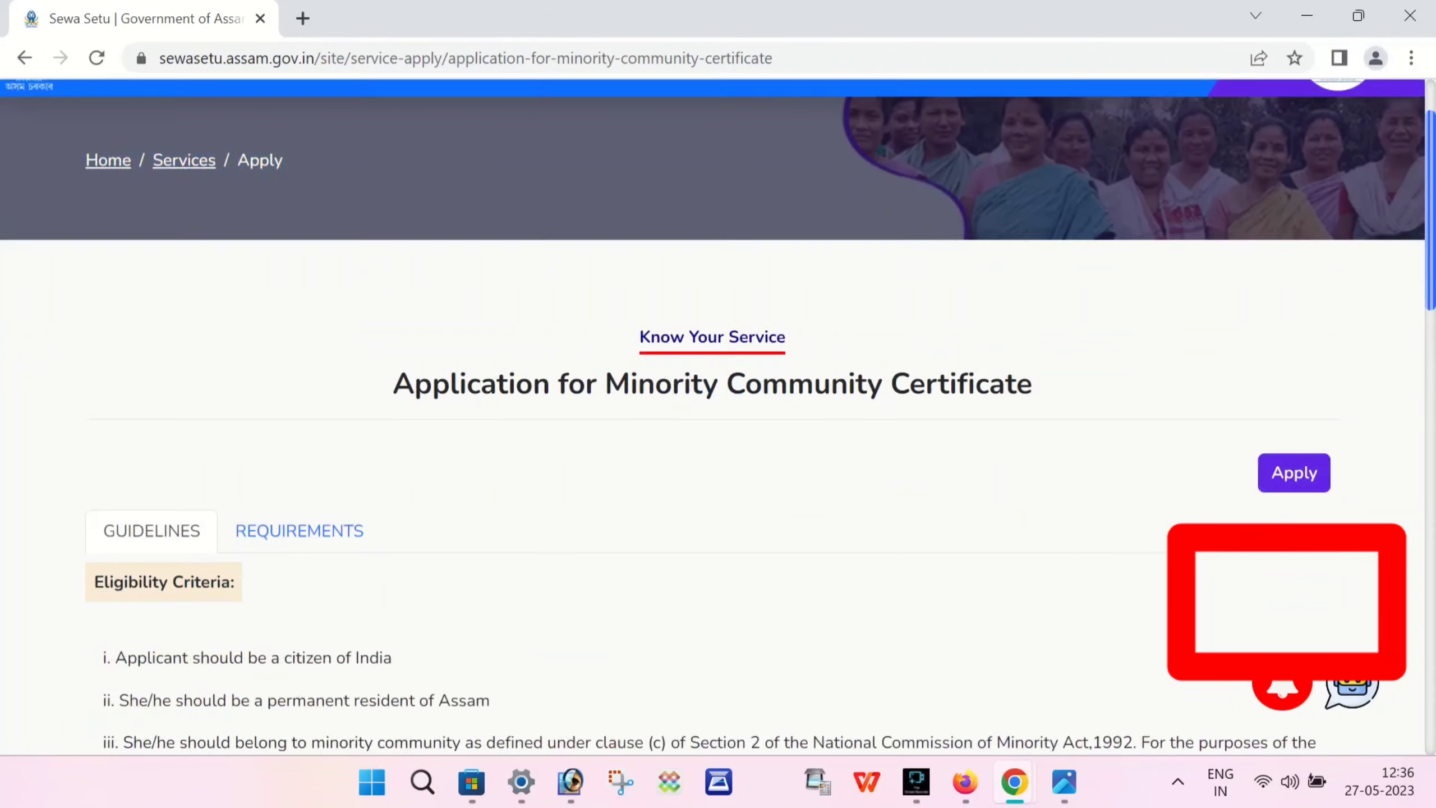
pyautogui.scroll(5, 718, 413)
pyautogui.scroll(-7, 718, 413)
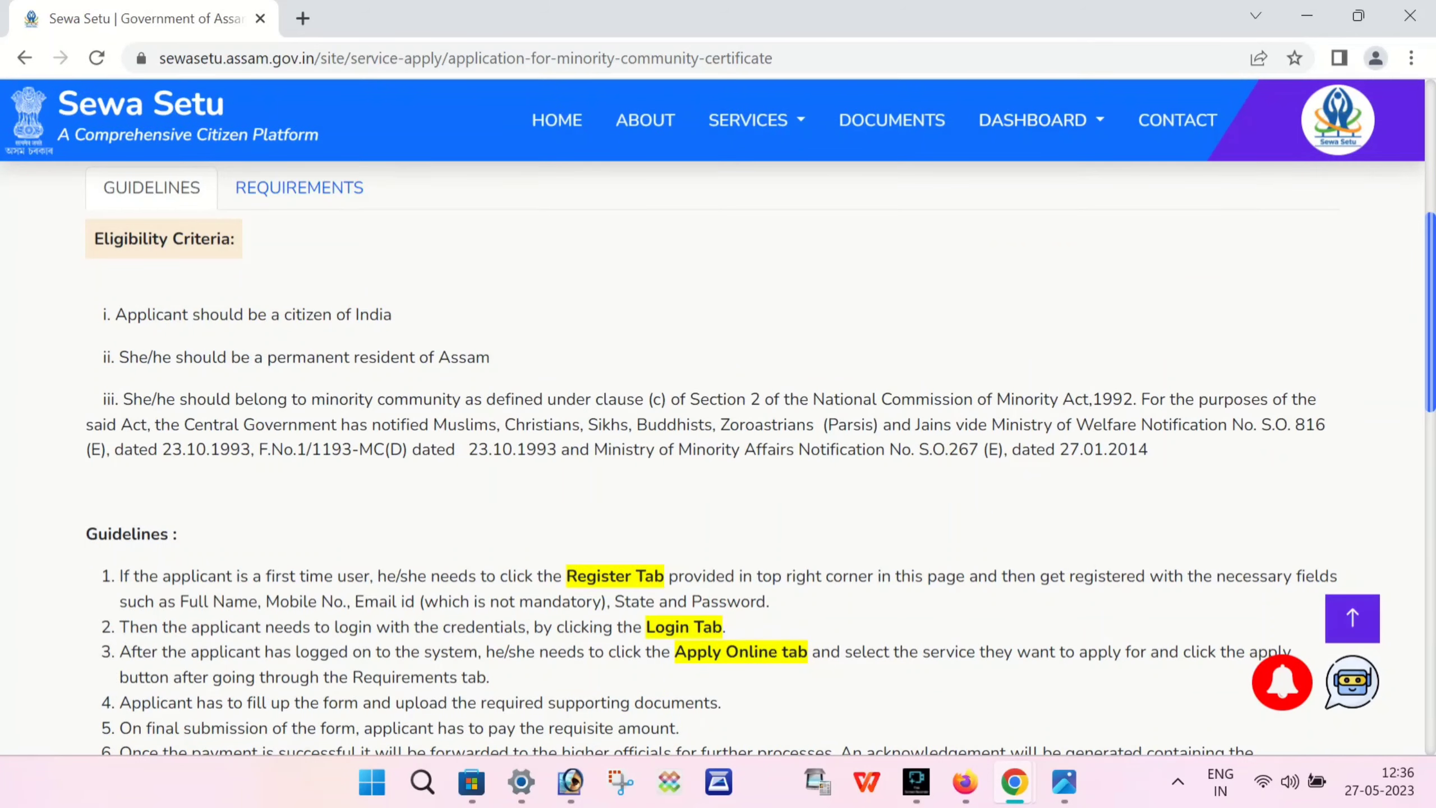
pyautogui.scroll(-5, 718, 413)
pyautogui.scroll(10, 718, 413)
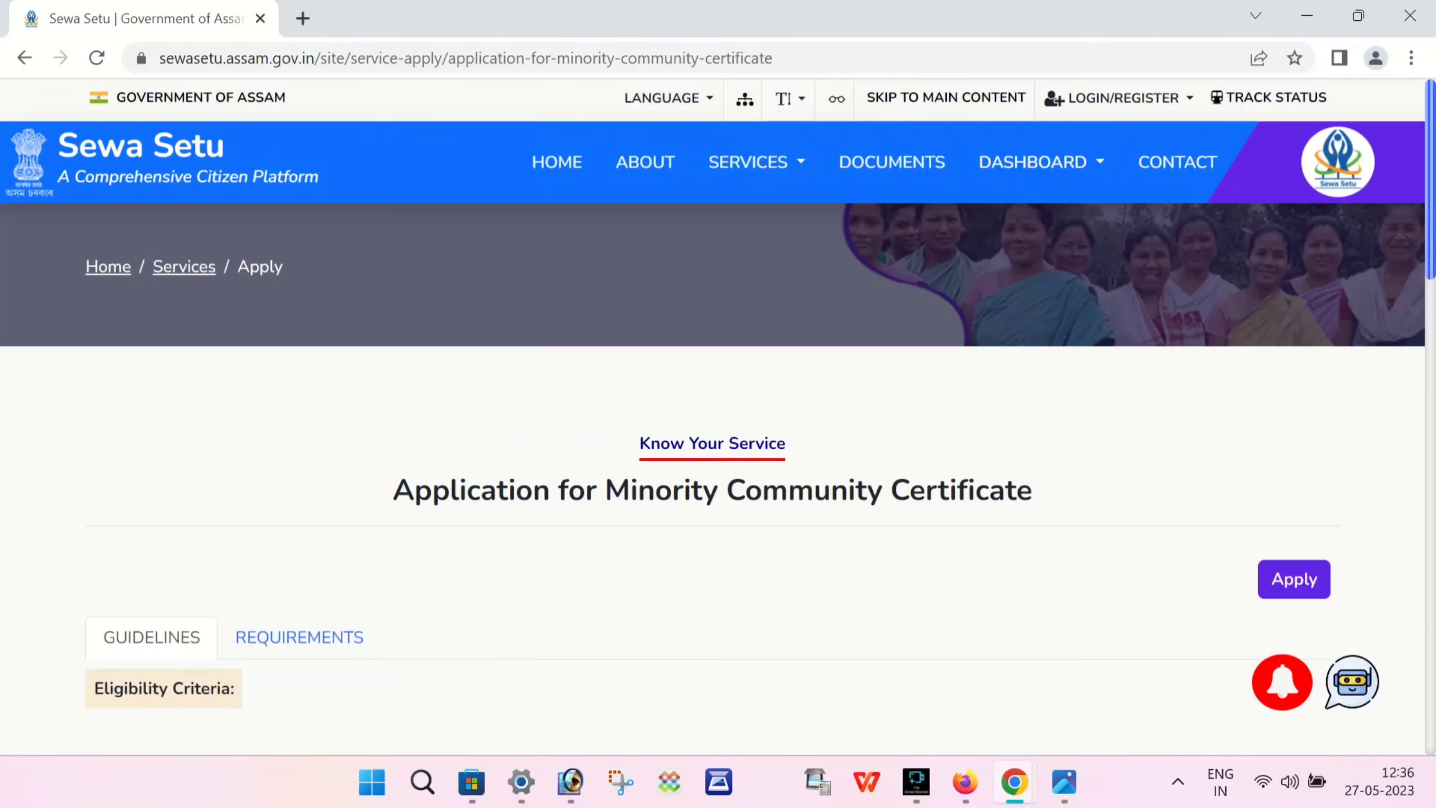
pyautogui.click(1294, 579)
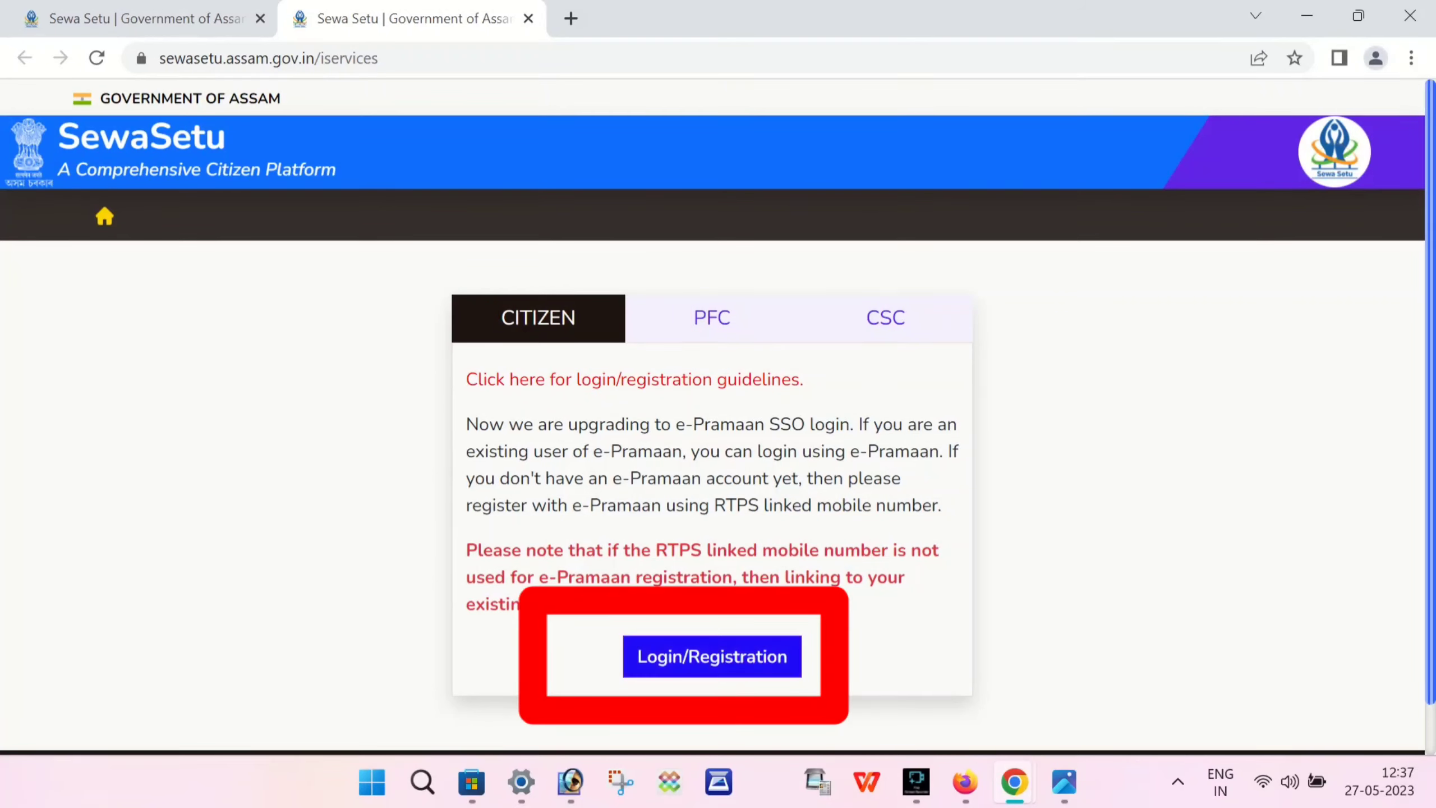
# - Go to e-Pramaan login and choose to sign up as a new MeriPehchaan user
pyautogui.click(712, 656)
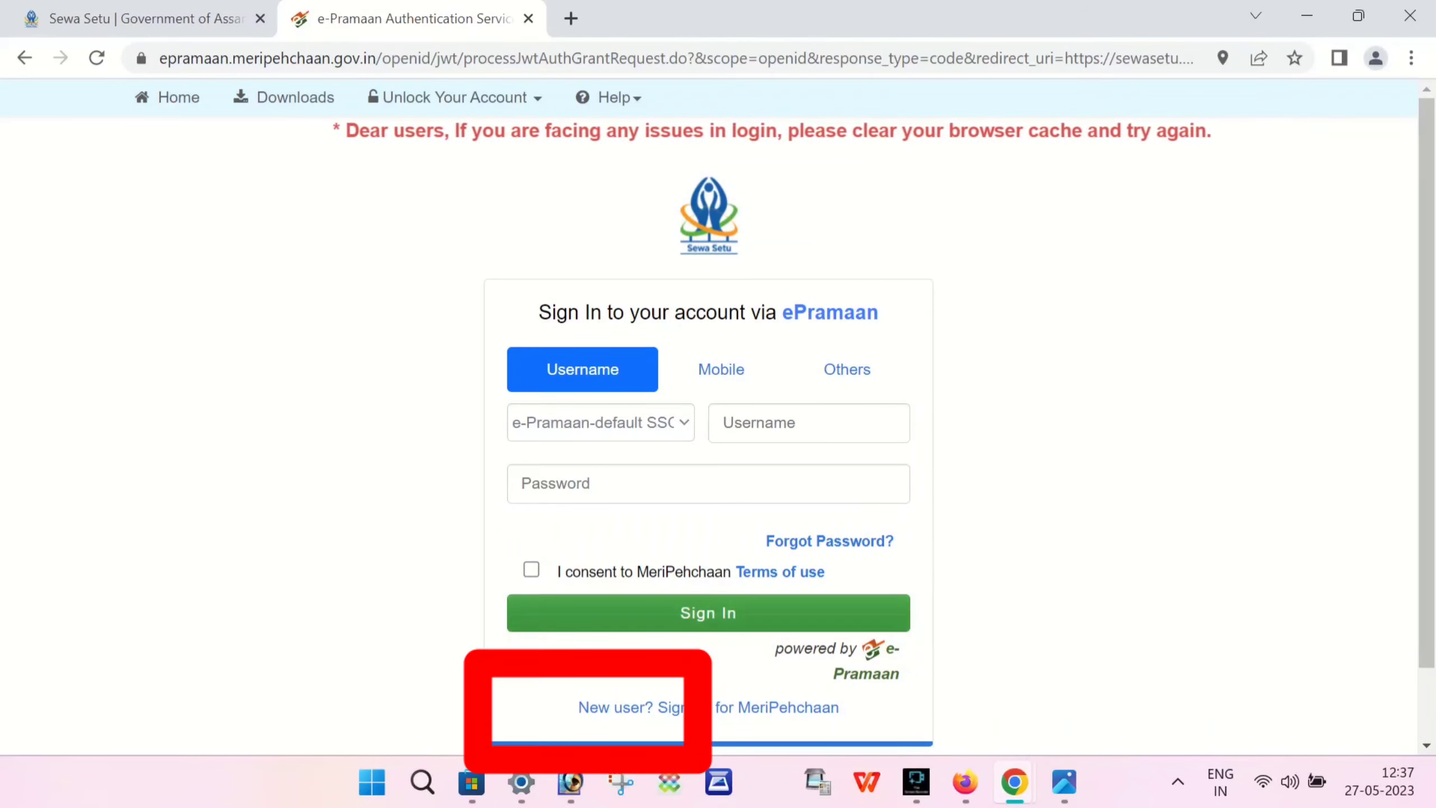
pyautogui.click(684, 707)
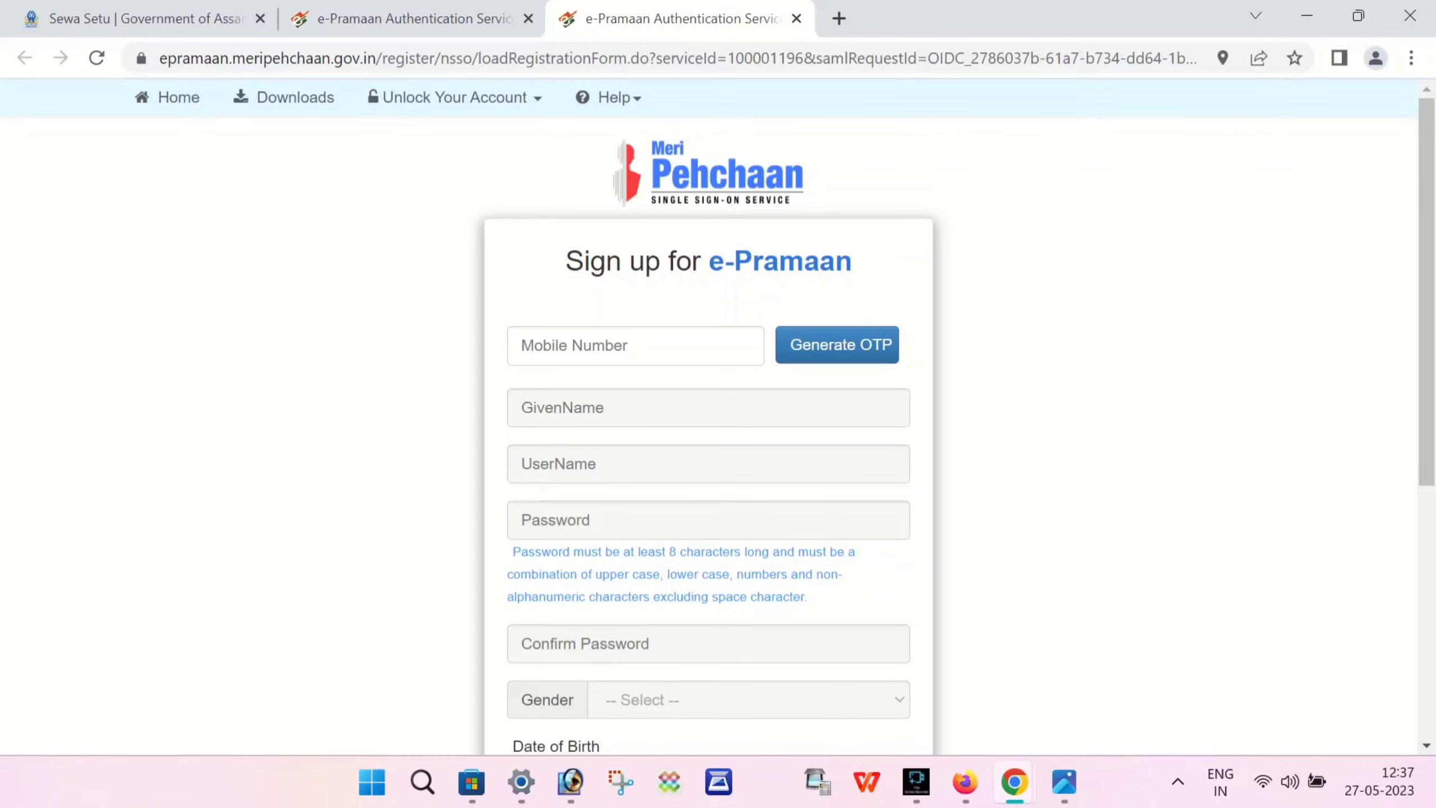
# - Enter and OTP-verify the applicant's mobile number, then fill in the applicant's full name
pyautogui.scroll(-3, 718, 417)
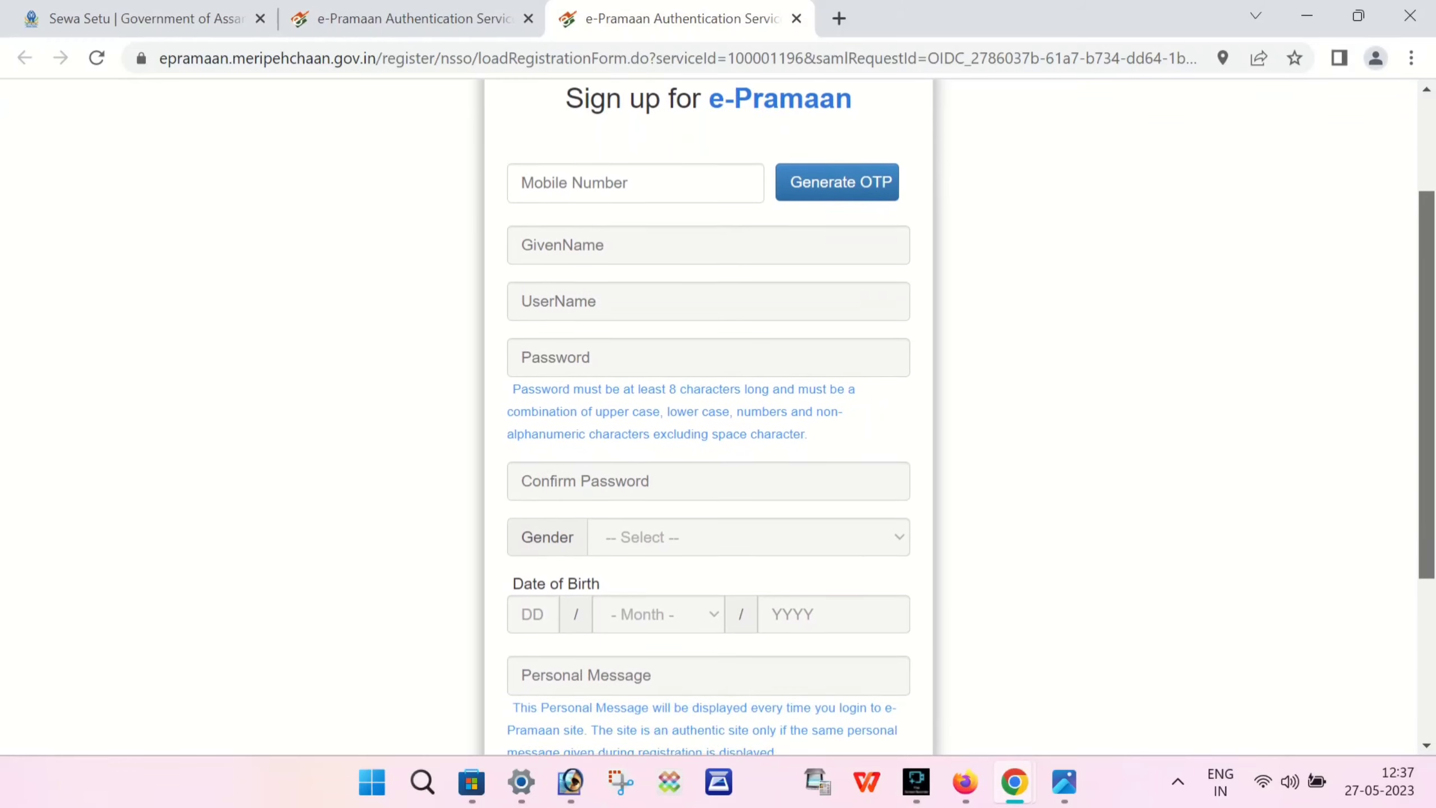
pyautogui.scroll(-1, 718, 416)
pyautogui.scroll(1, 718, 416)
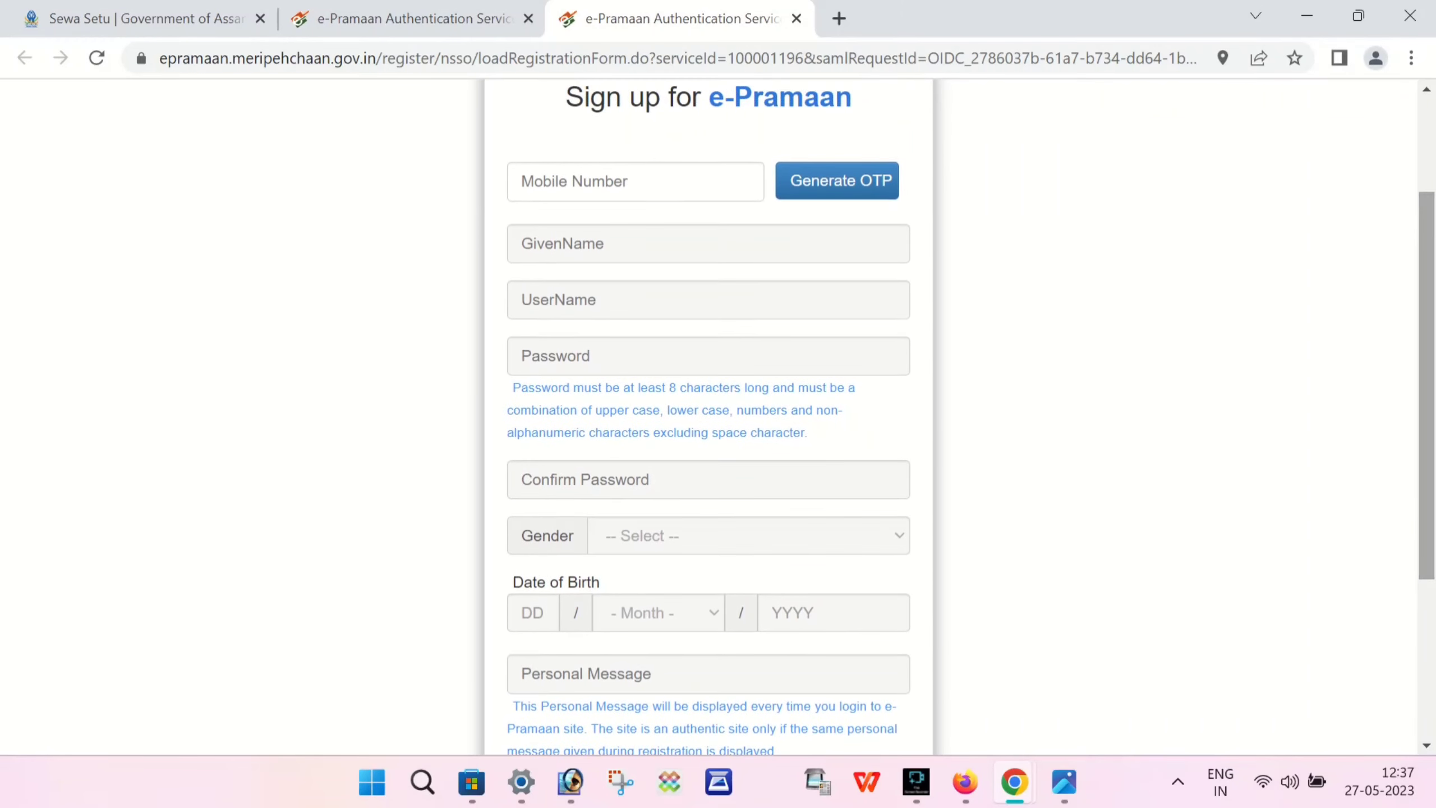
pyautogui.scroll(-1, 718, 416)
pyautogui.click(635, 181)
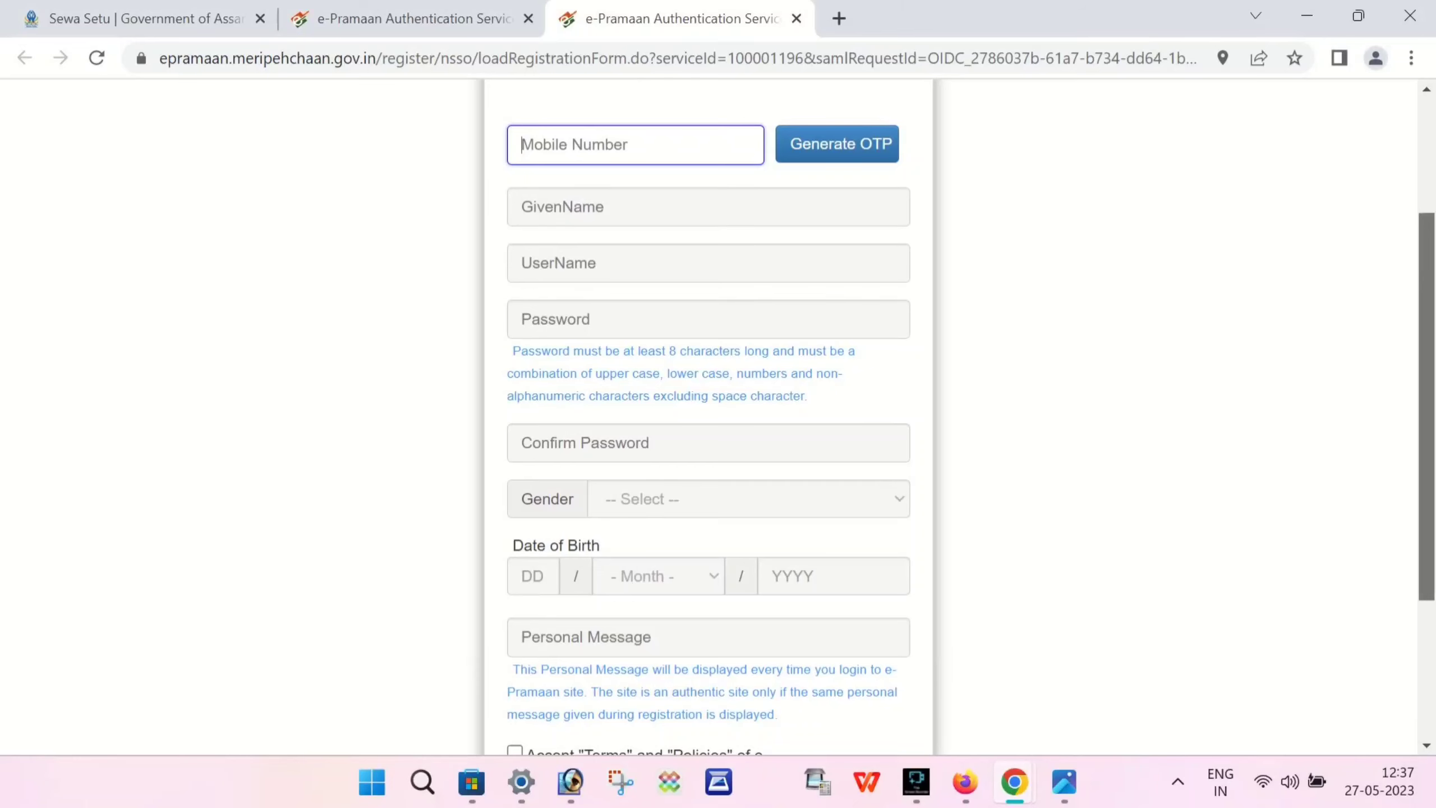
pyautogui.write('9876543')
pyautogui.moveTo(916, 781)
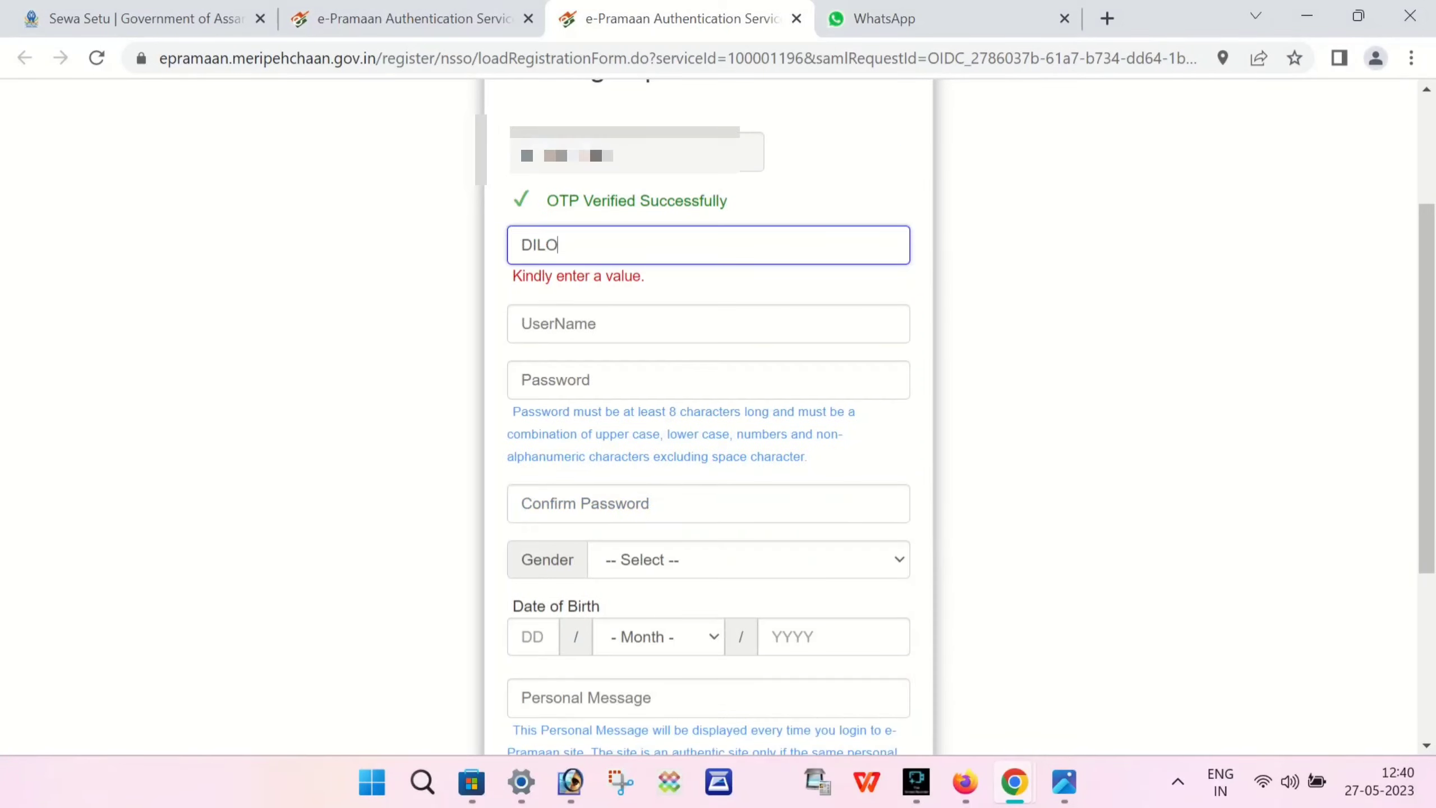
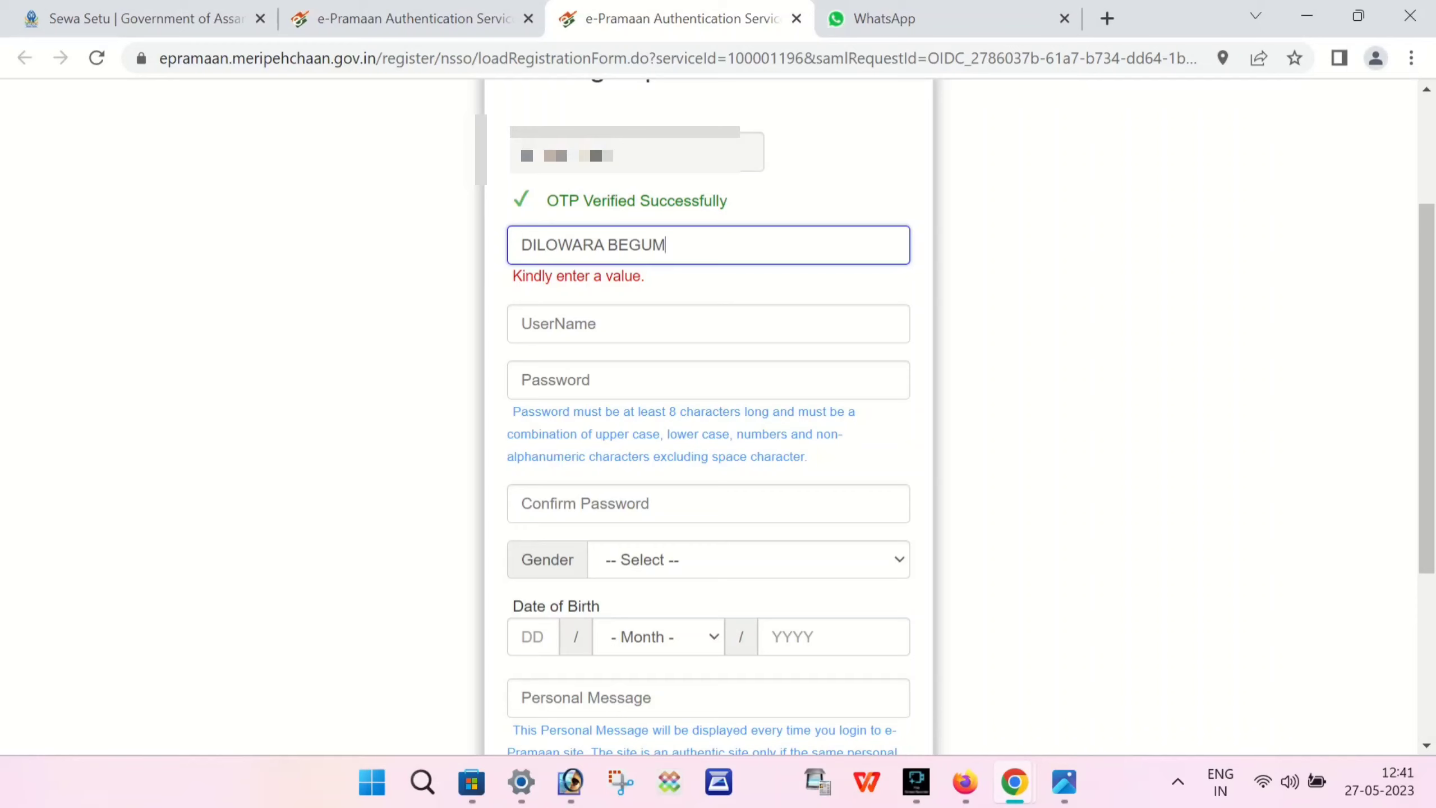
pyautogui.click(566, 324)
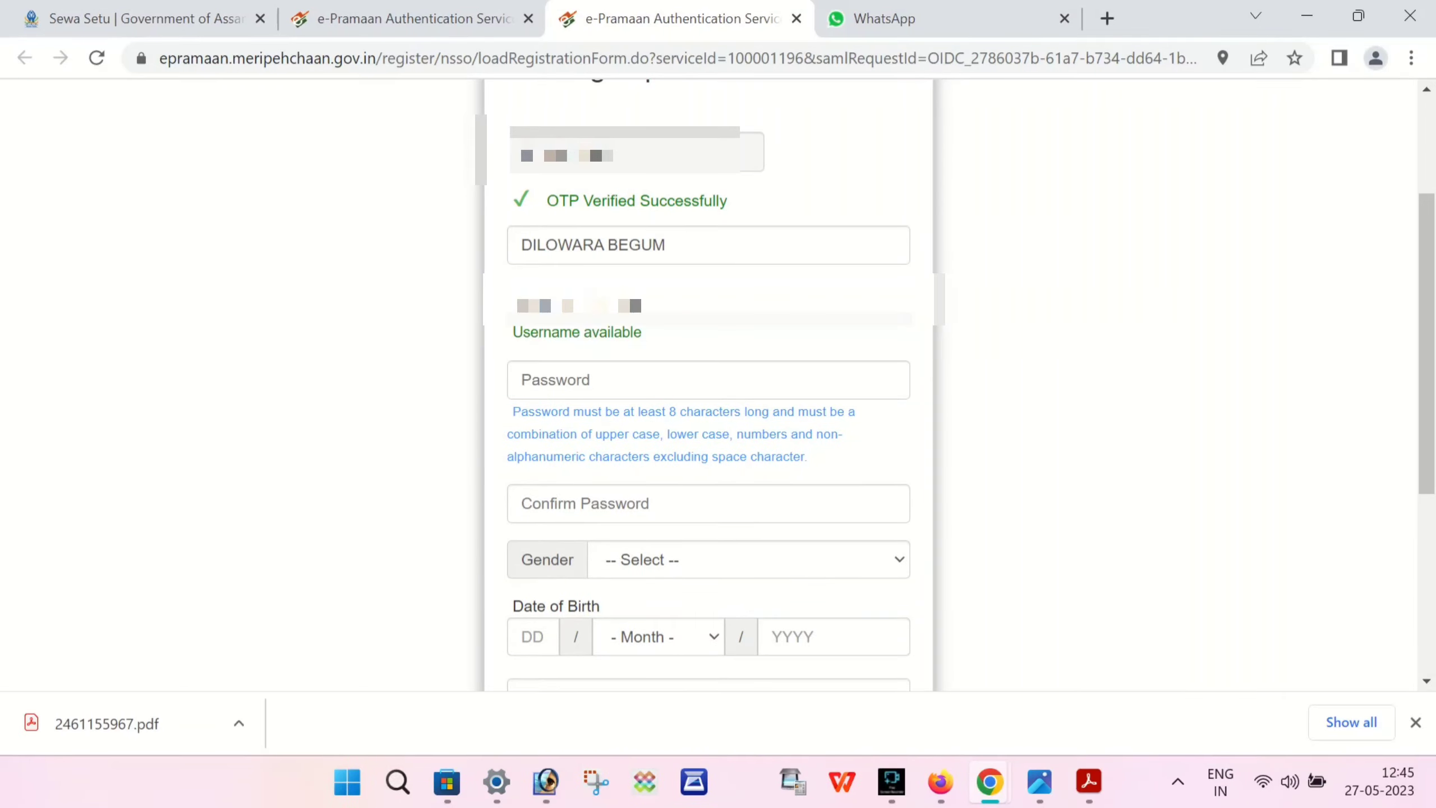
# - Enter the password confirmation, accept the terms, and submit the e-Pramaan sign-up
pyautogui.click(622, 503)
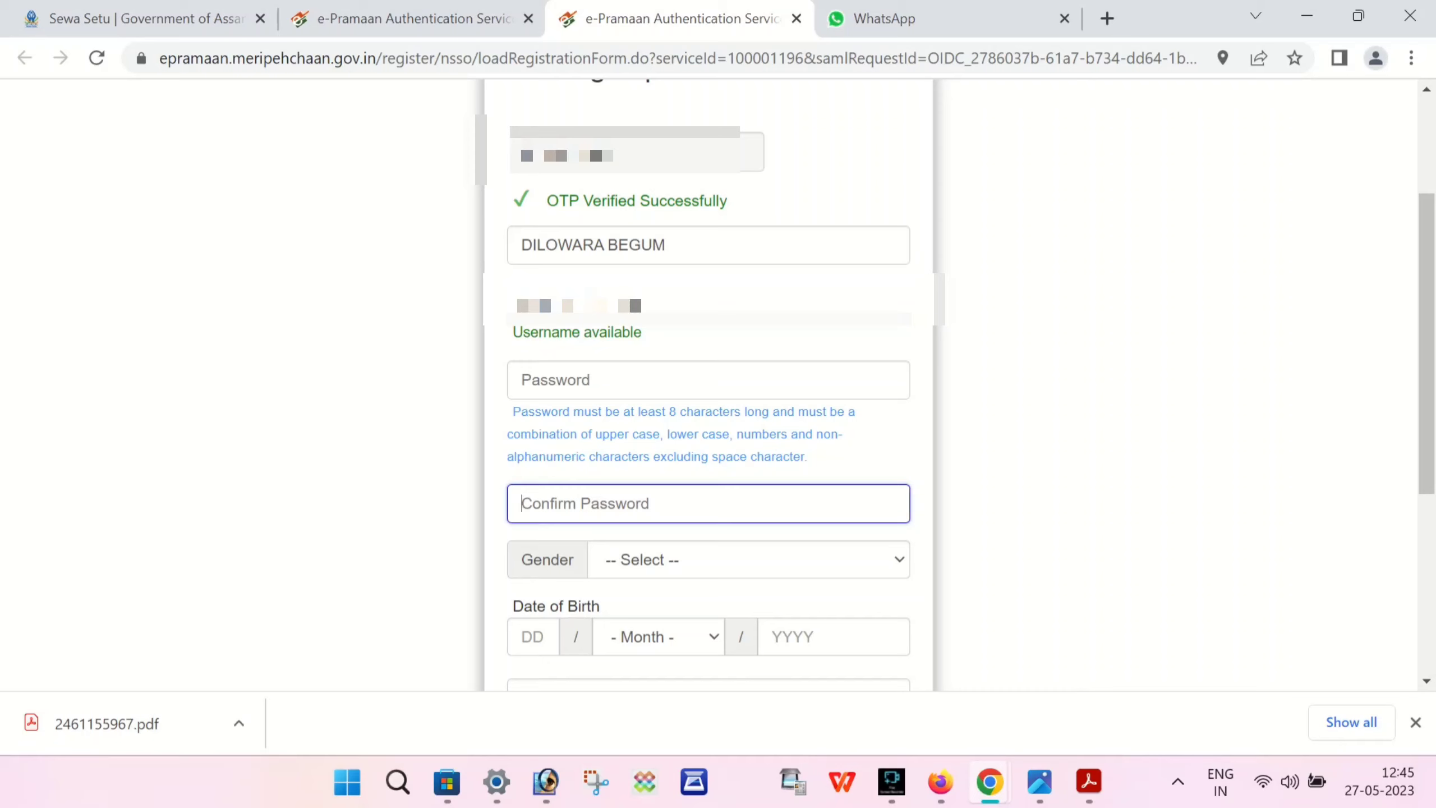
pyautogui.write('K')
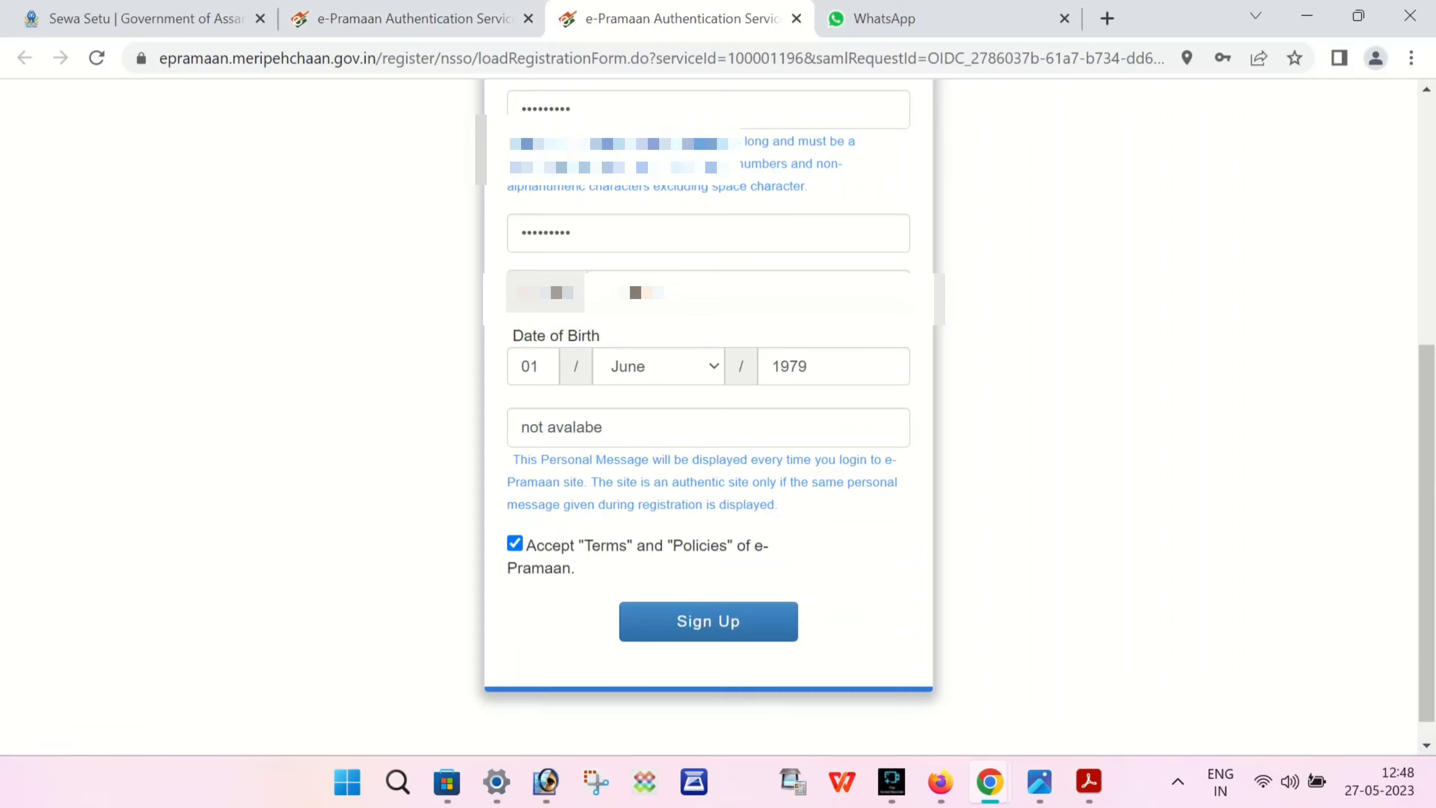
pyautogui.scroll(2, 709, 413)
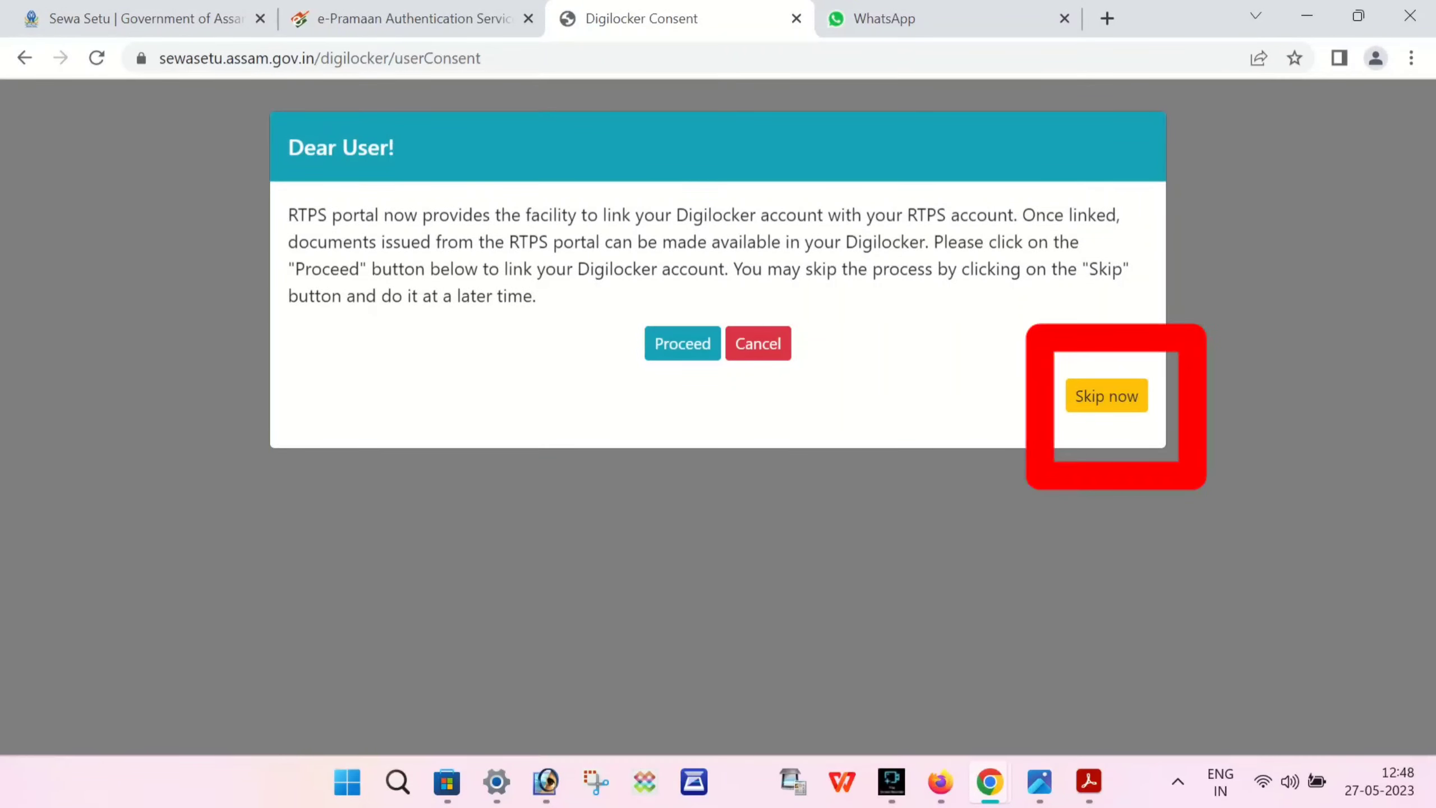
# - Skip Digilocker linking and enter applicant details with Gender Male and Community Muslim
pyautogui.click(1107, 396)
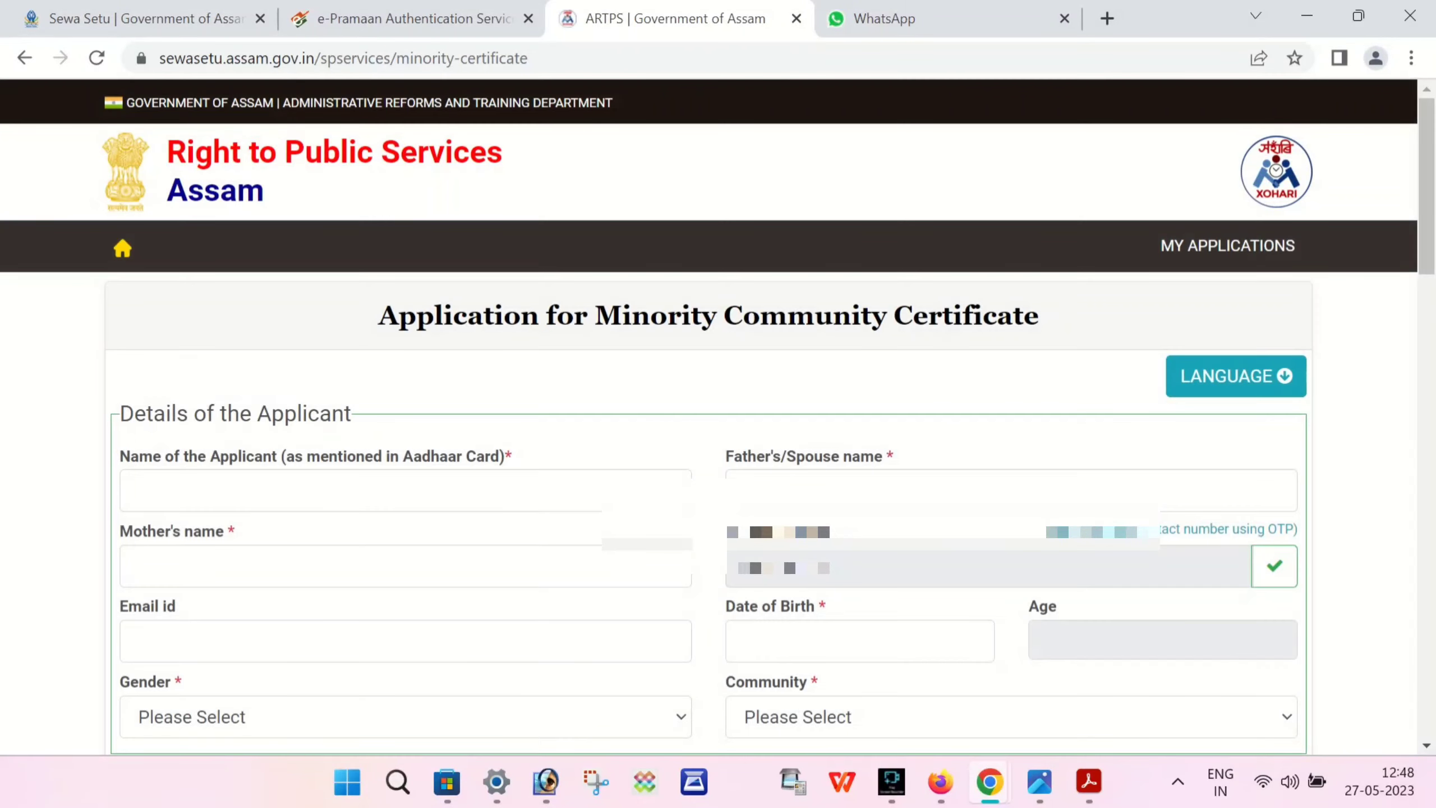
pyautogui.scroll(-1, 718, 424)
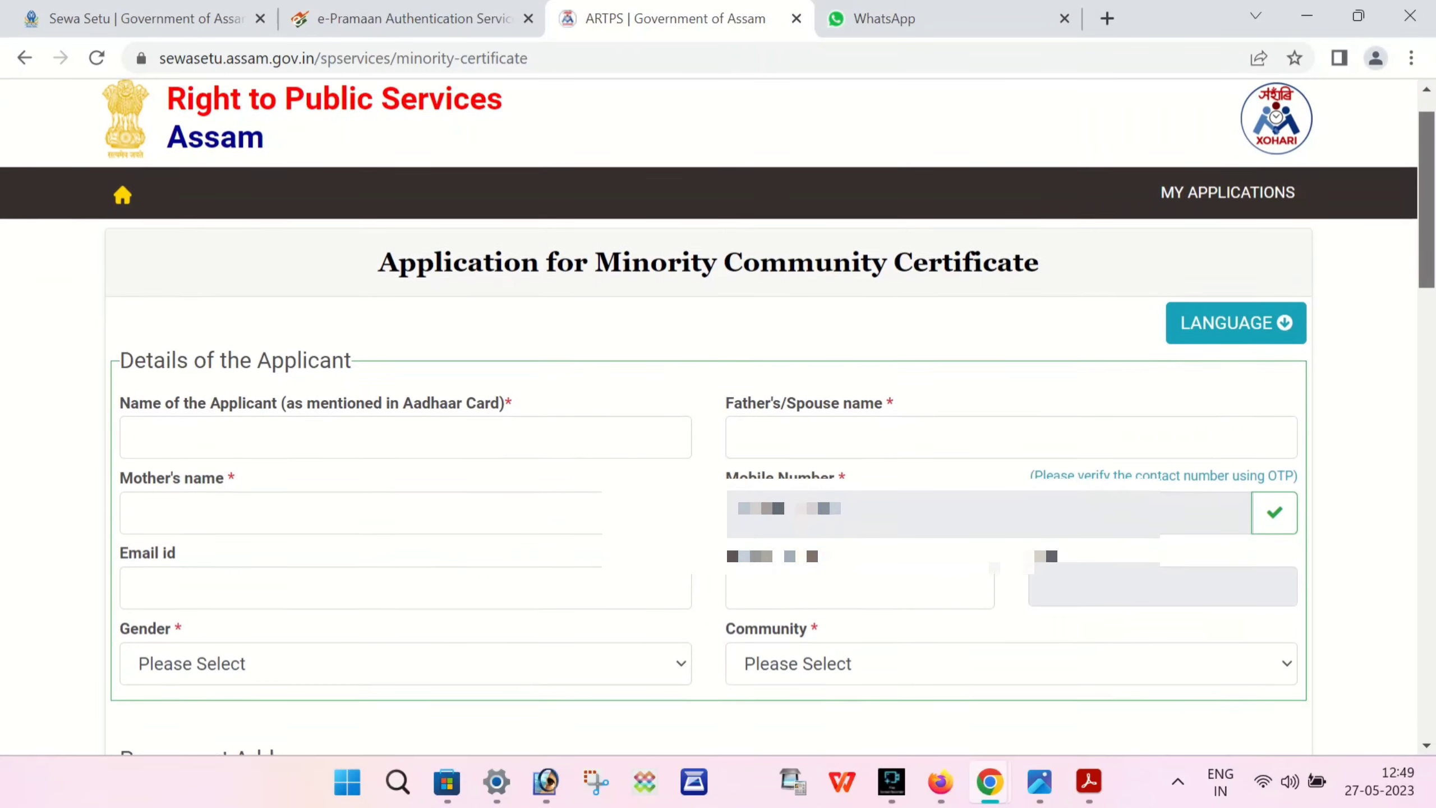
pyautogui.scroll(-1, 718, 424)
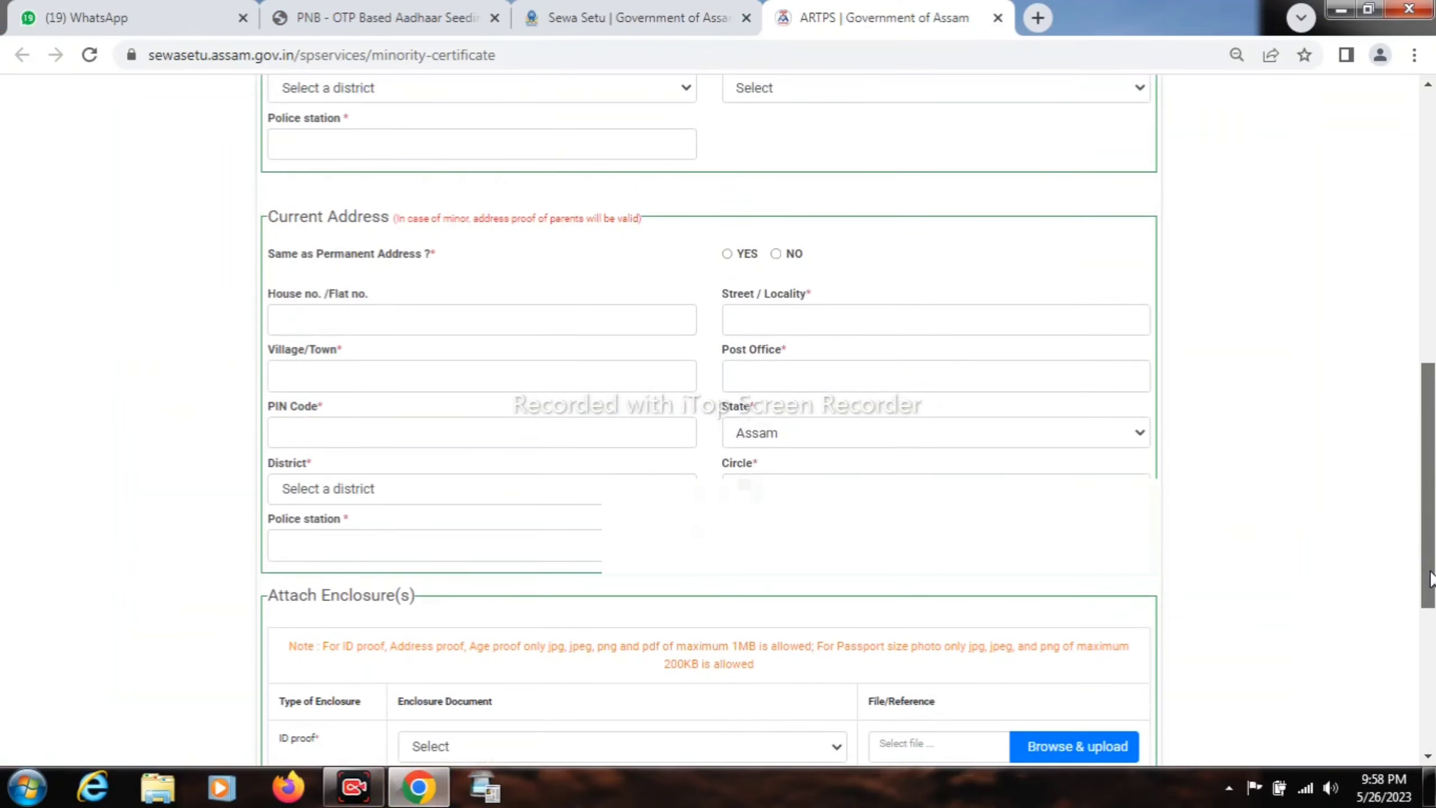
pyautogui.scroll(3, 1431, 512)
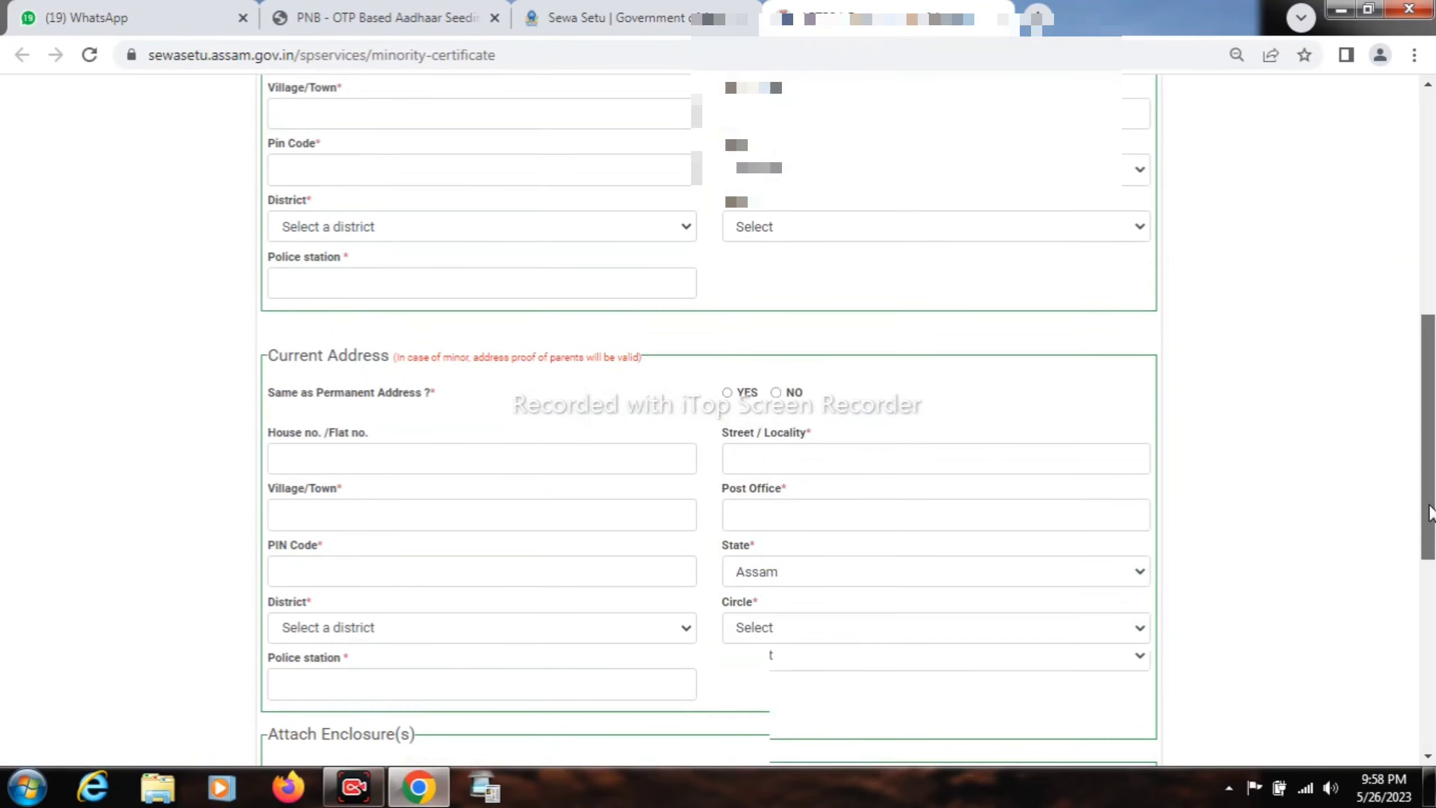
pyautogui.moveTo(1431, 513); pyautogui.dragTo(1428, 347)
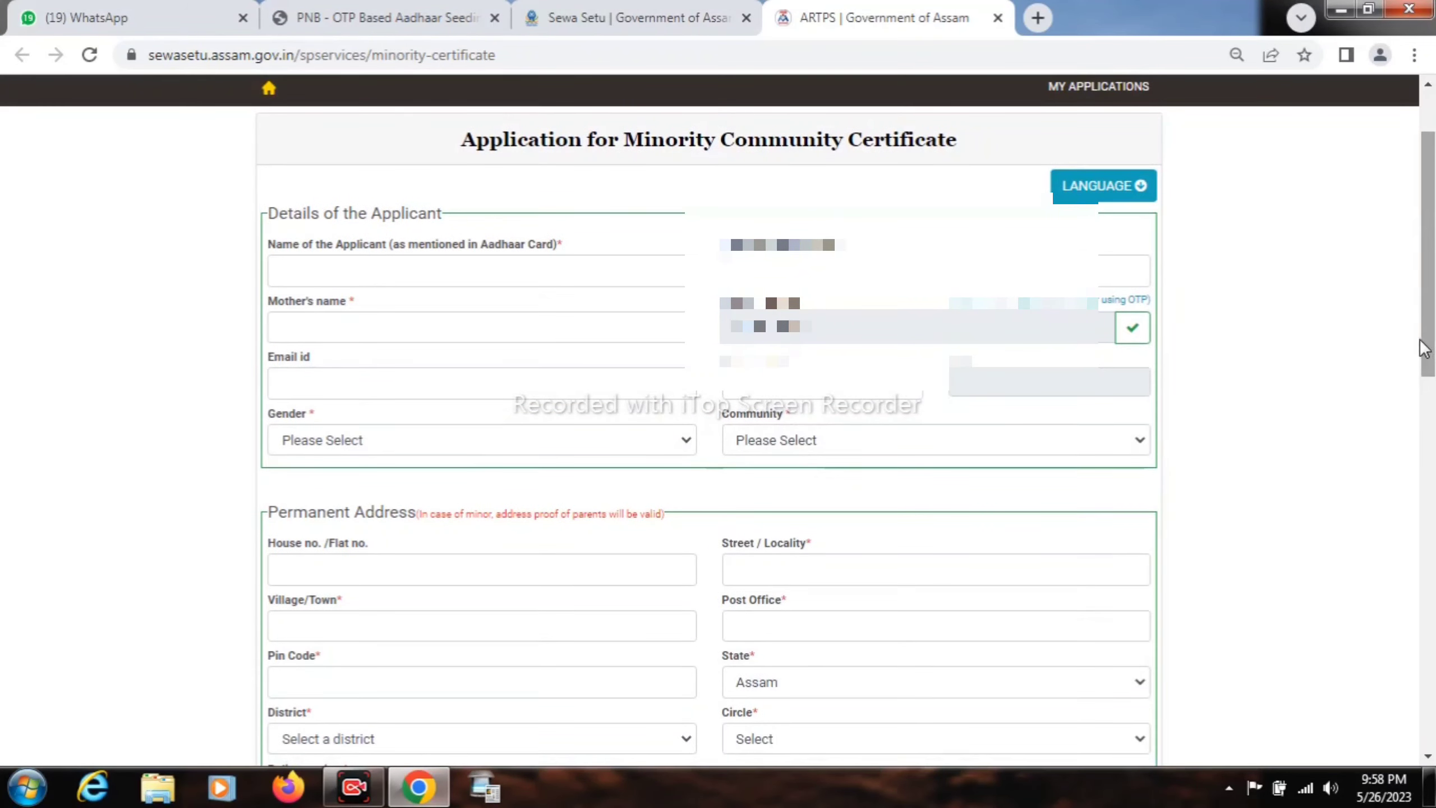
pyautogui.click(544, 264)
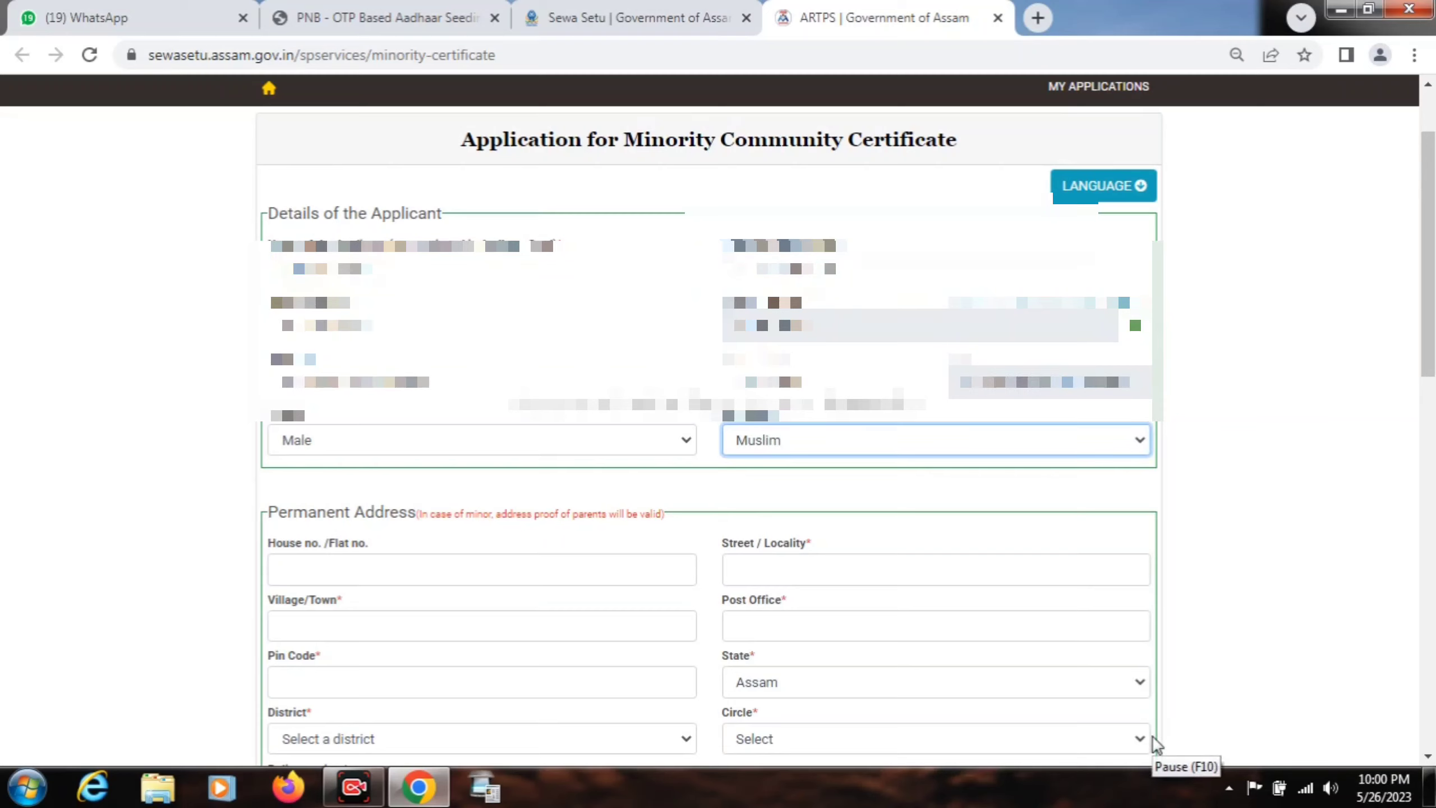
pyautogui.hotkey('ctrl', '+')
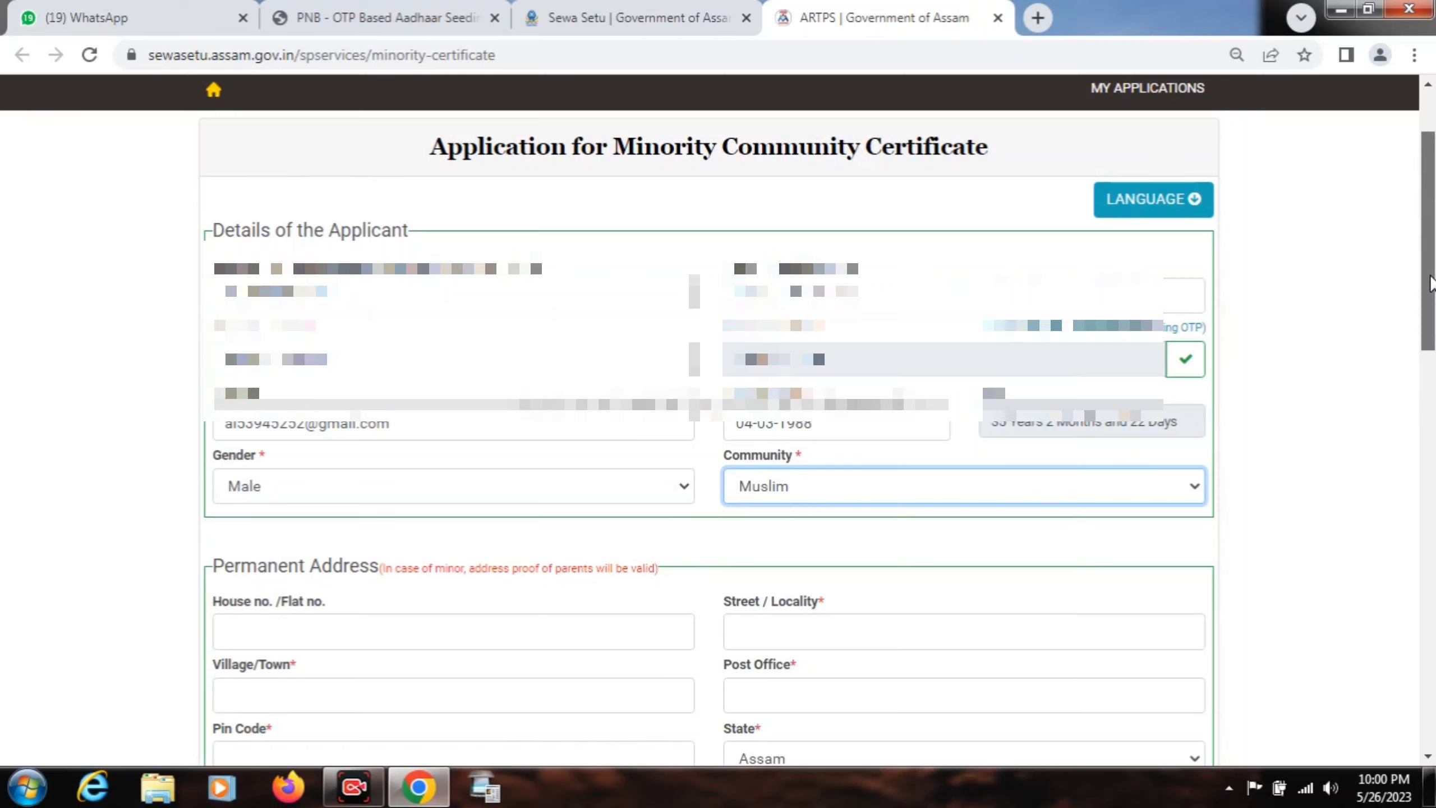
# - Set permanent address district Kamrup, circle North Guwahati, and police station BAIHATA CHARIALI
pyautogui.moveTo(1431, 283); pyautogui.dragTo(1433, 427)
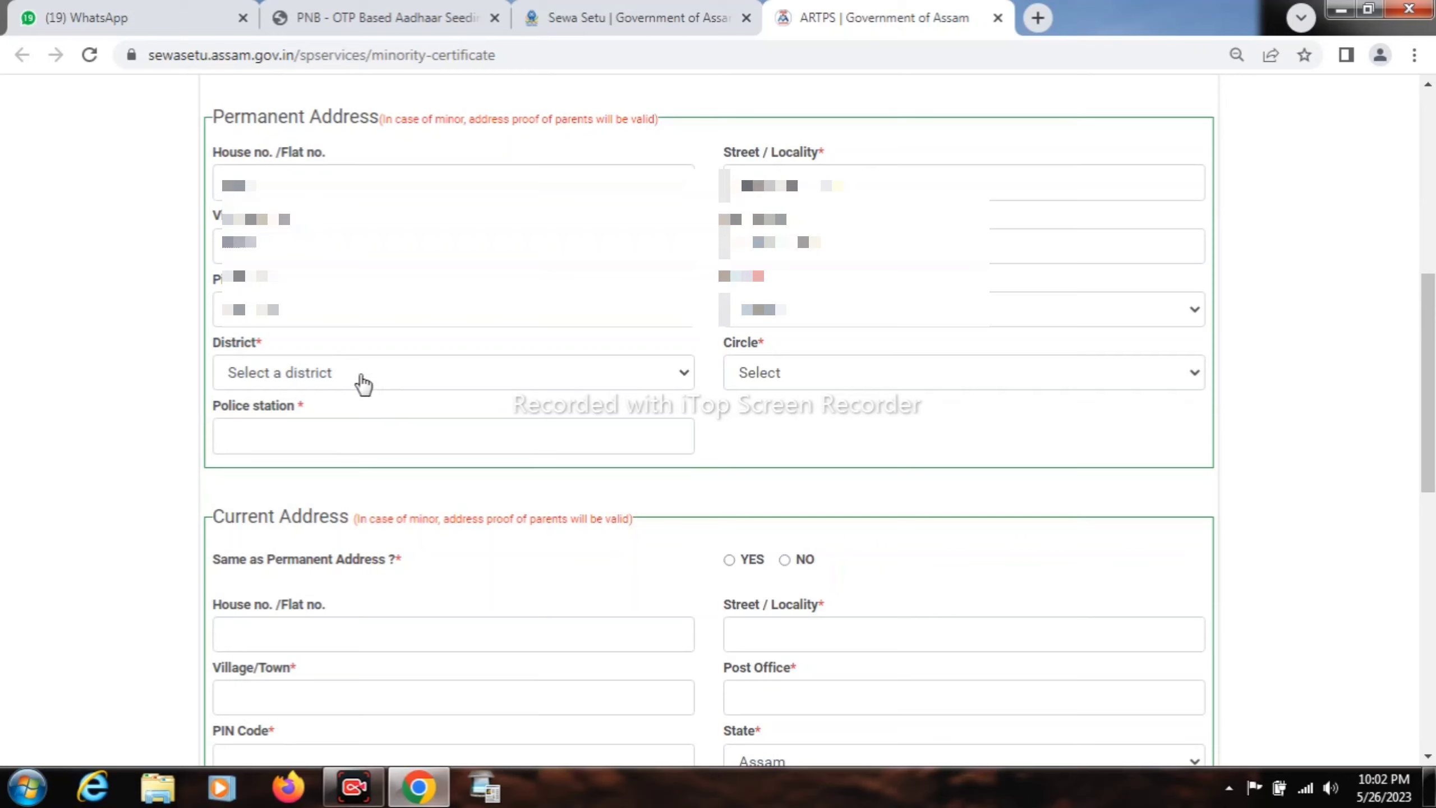
pyautogui.click(362, 384)
pyautogui.press('k')
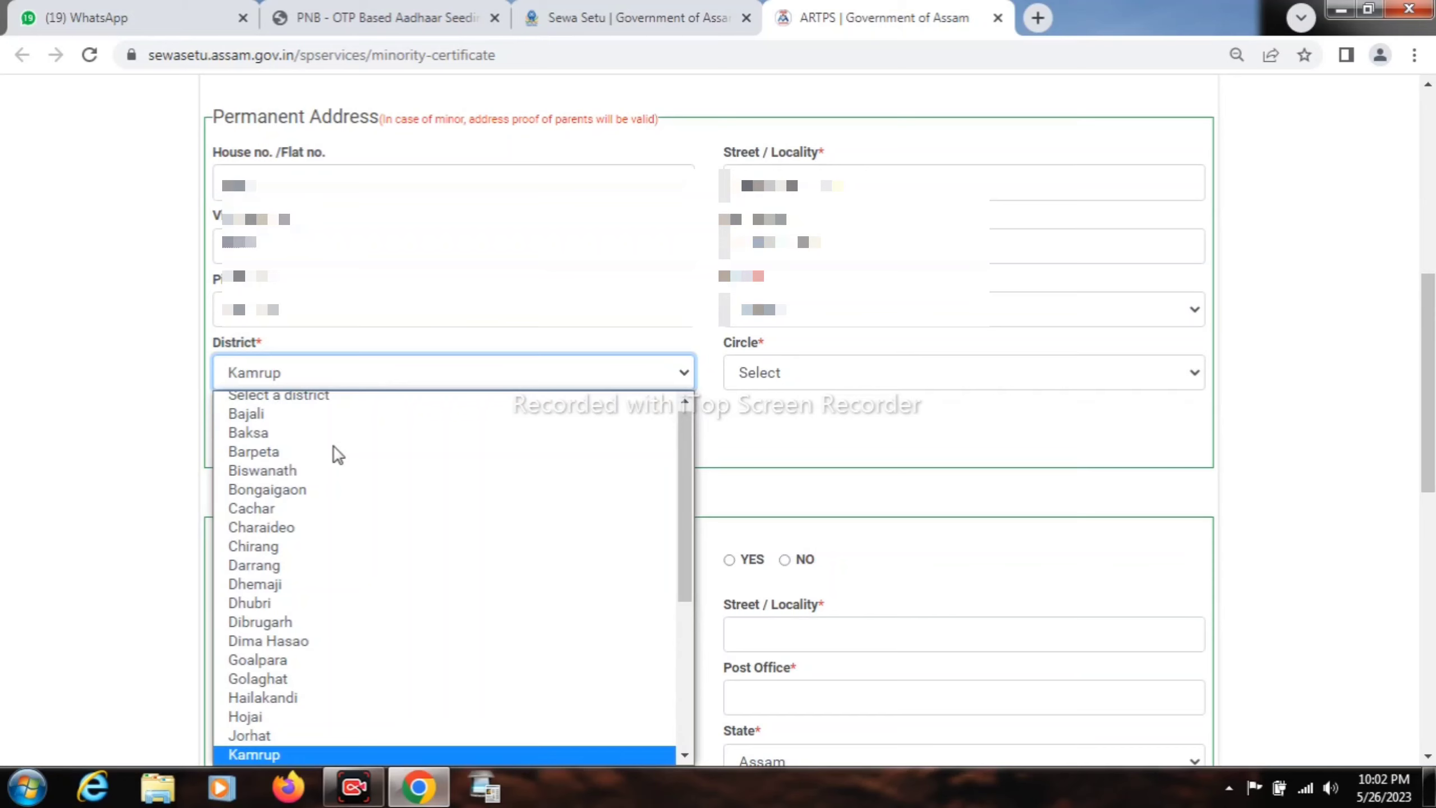
pyautogui.click(275, 755)
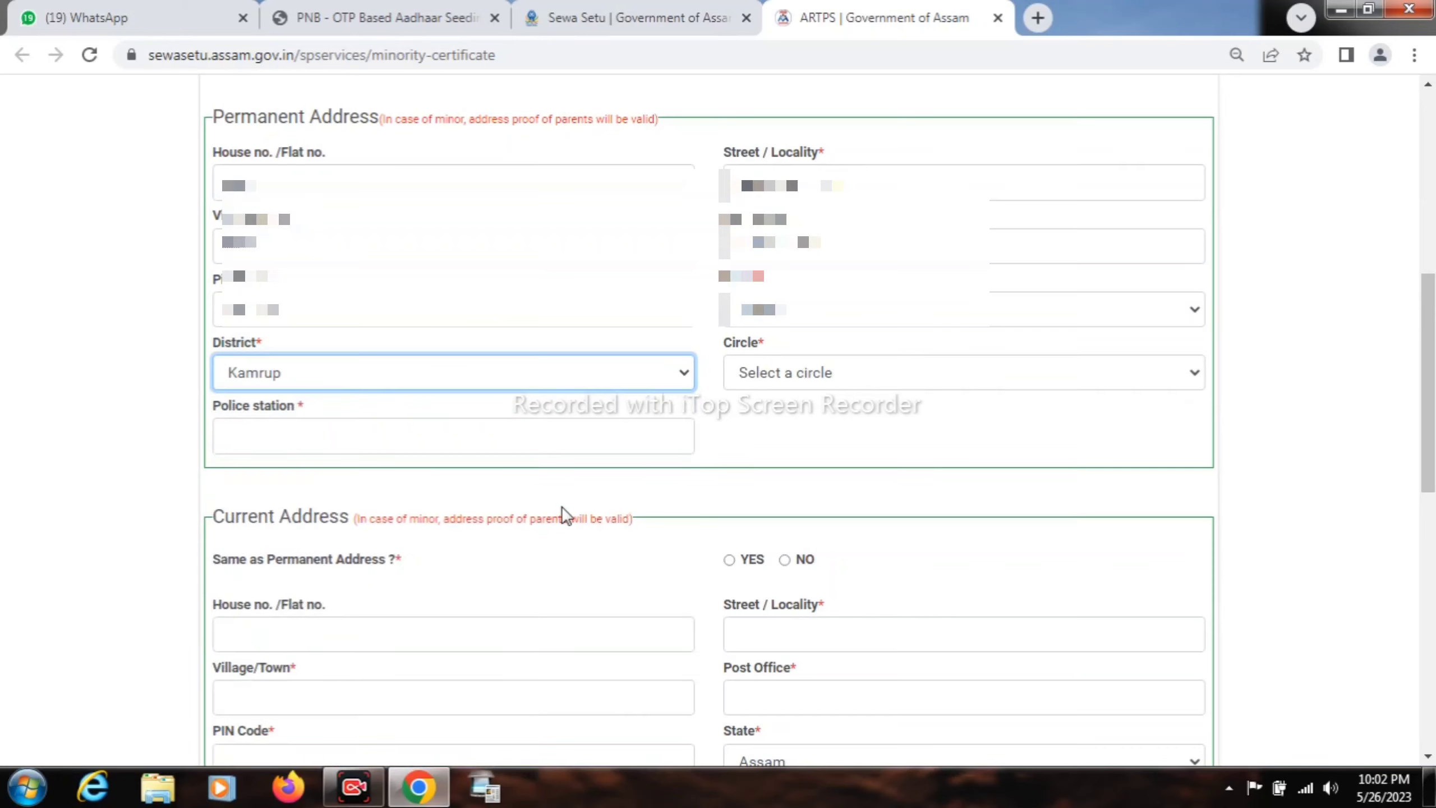
pyautogui.click(789, 376)
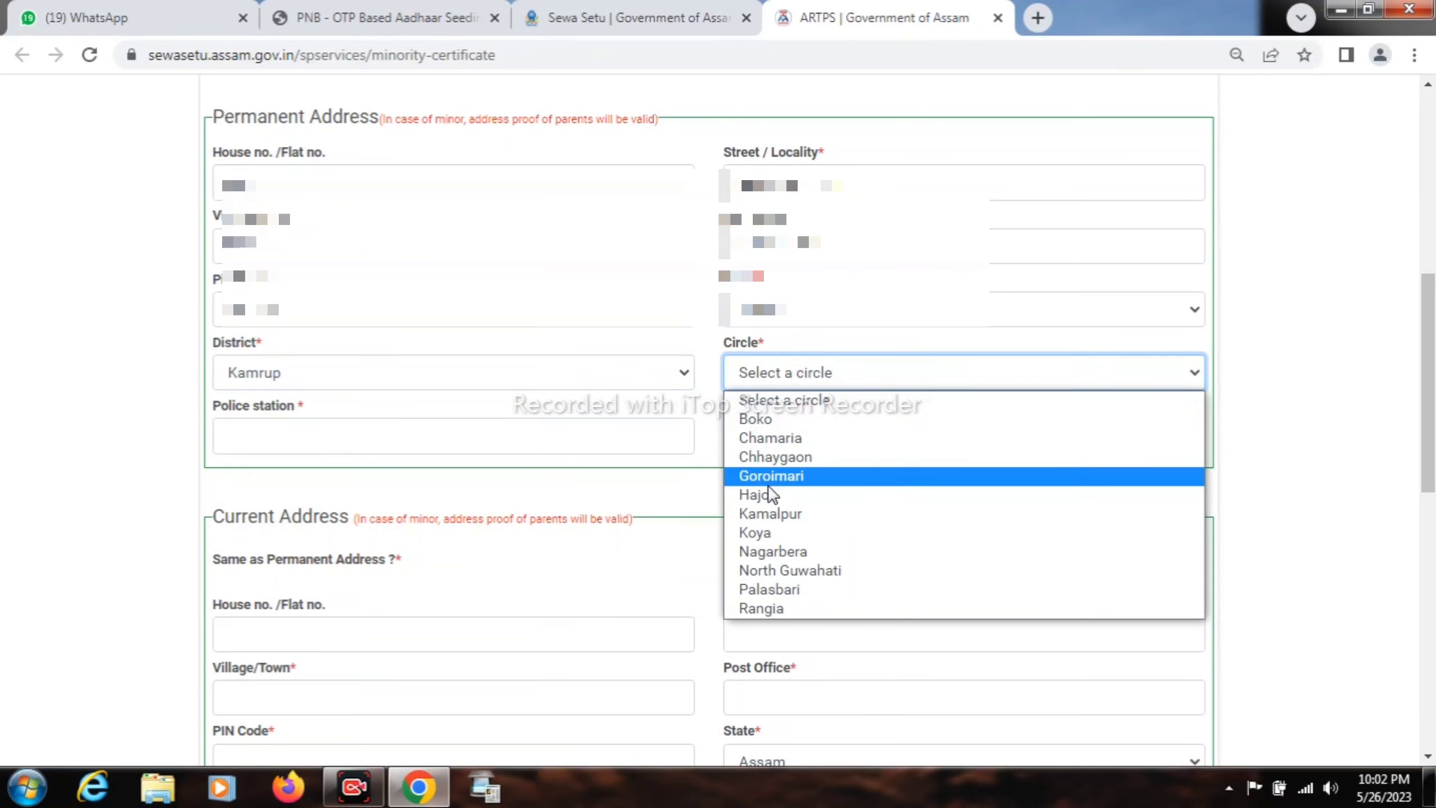
pyautogui.click(775, 571)
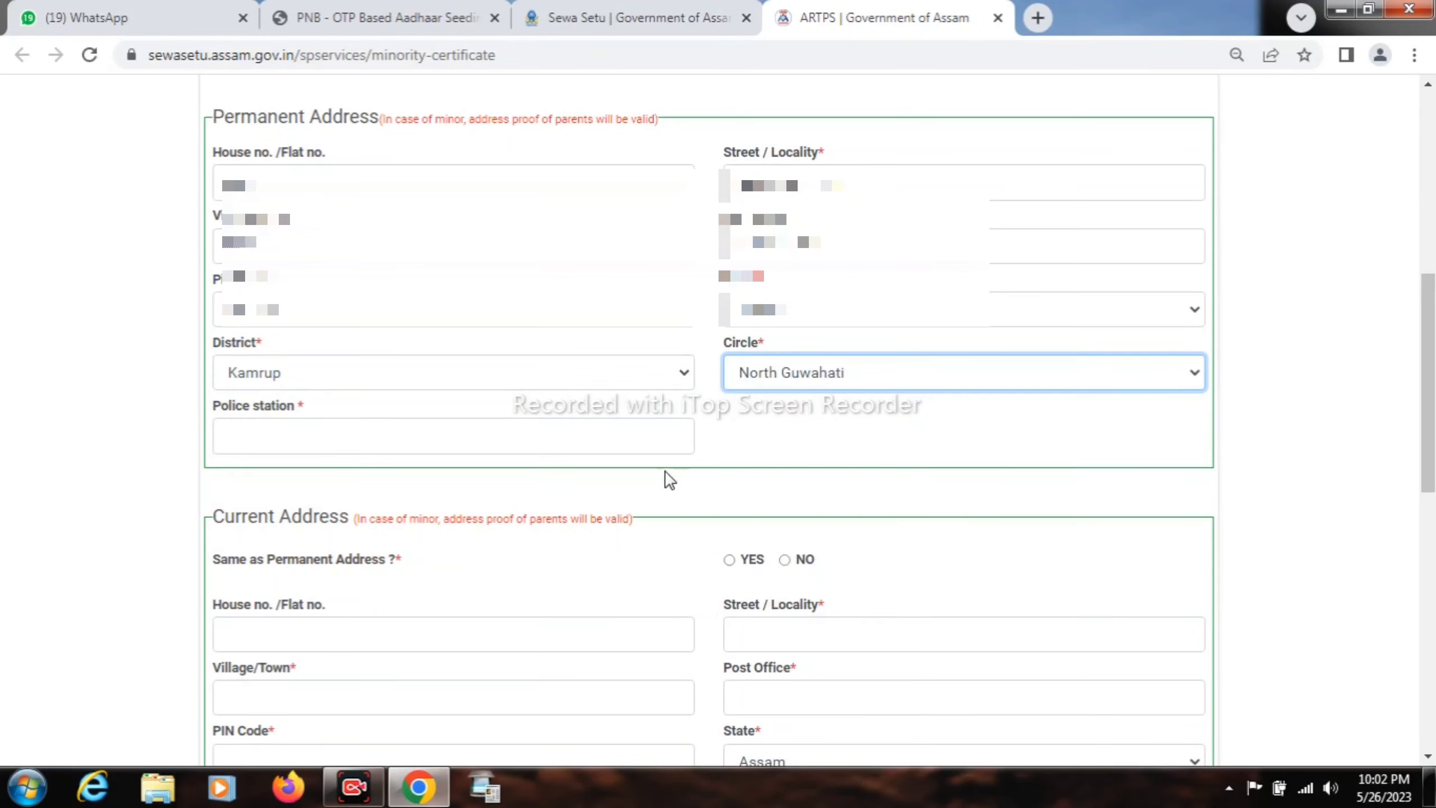
pyautogui.click(533, 444)
pyautogui.write('BAIH')
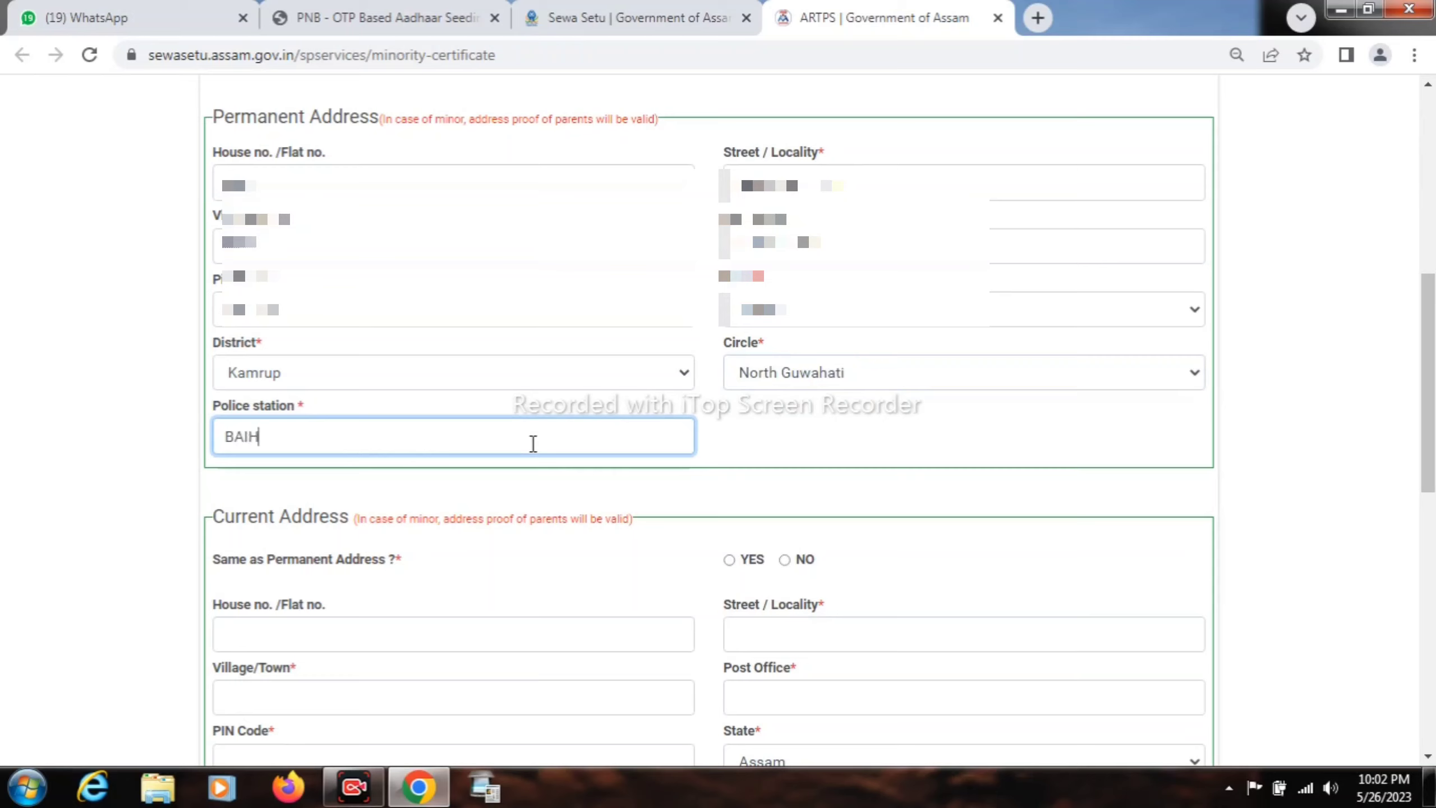
pyautogui.write('ATA CHARIALI')
pyautogui.click(799, 443)
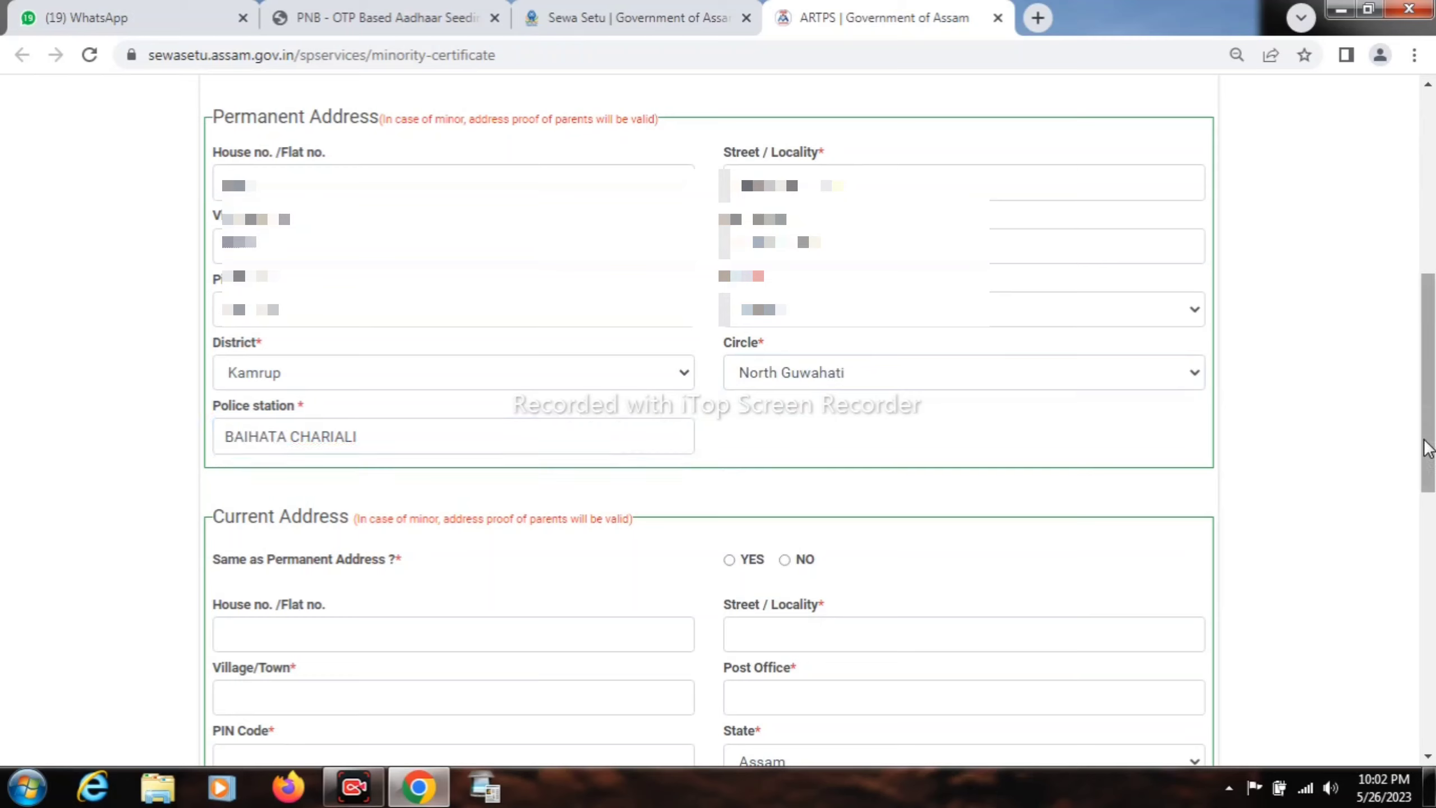
pyautogui.moveTo(1429, 449); pyautogui.dragTo(1430, 453)
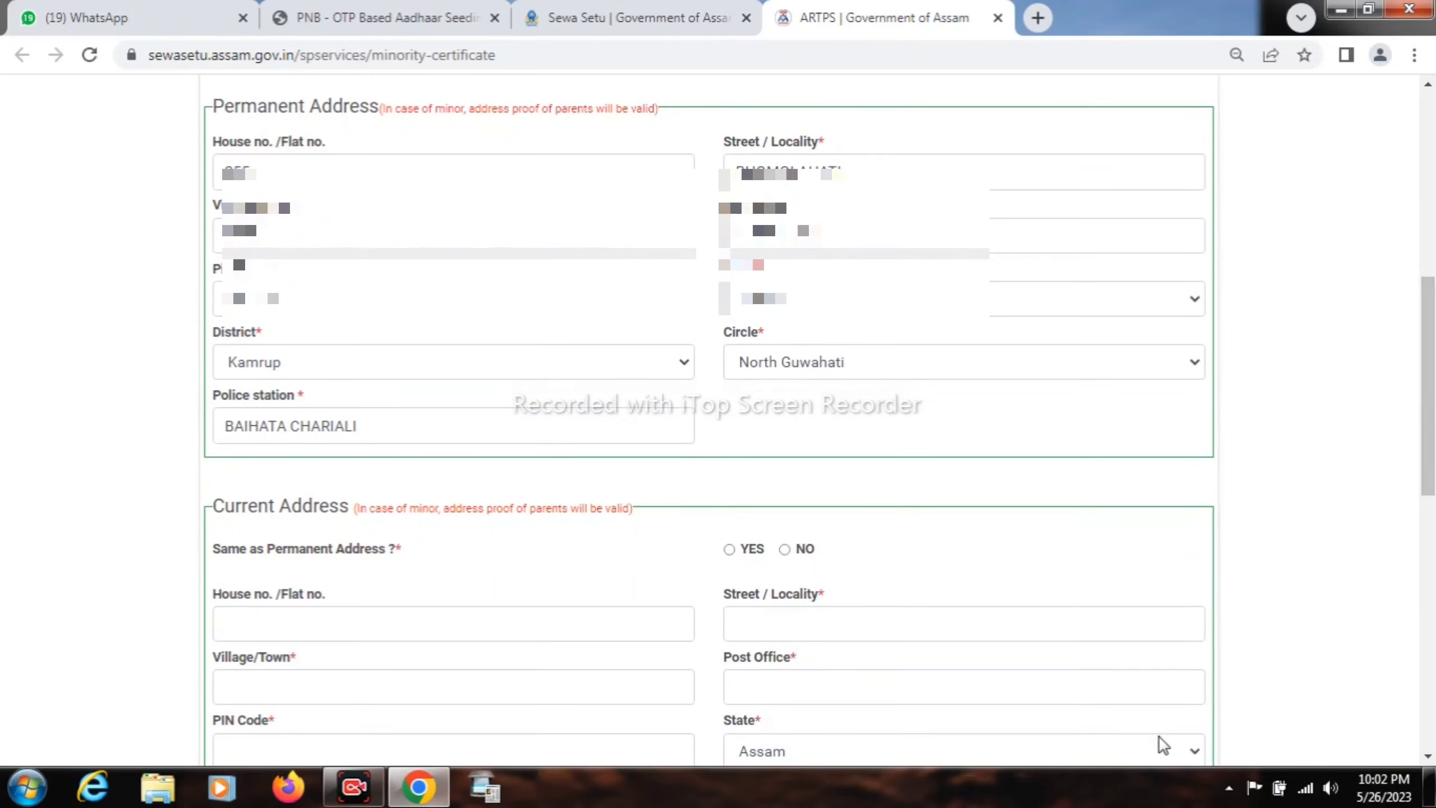
# - Choose YES for Same as Permanent Address so the current address copies Kamrup details
pyautogui.scroll(-3, 1162, 745)
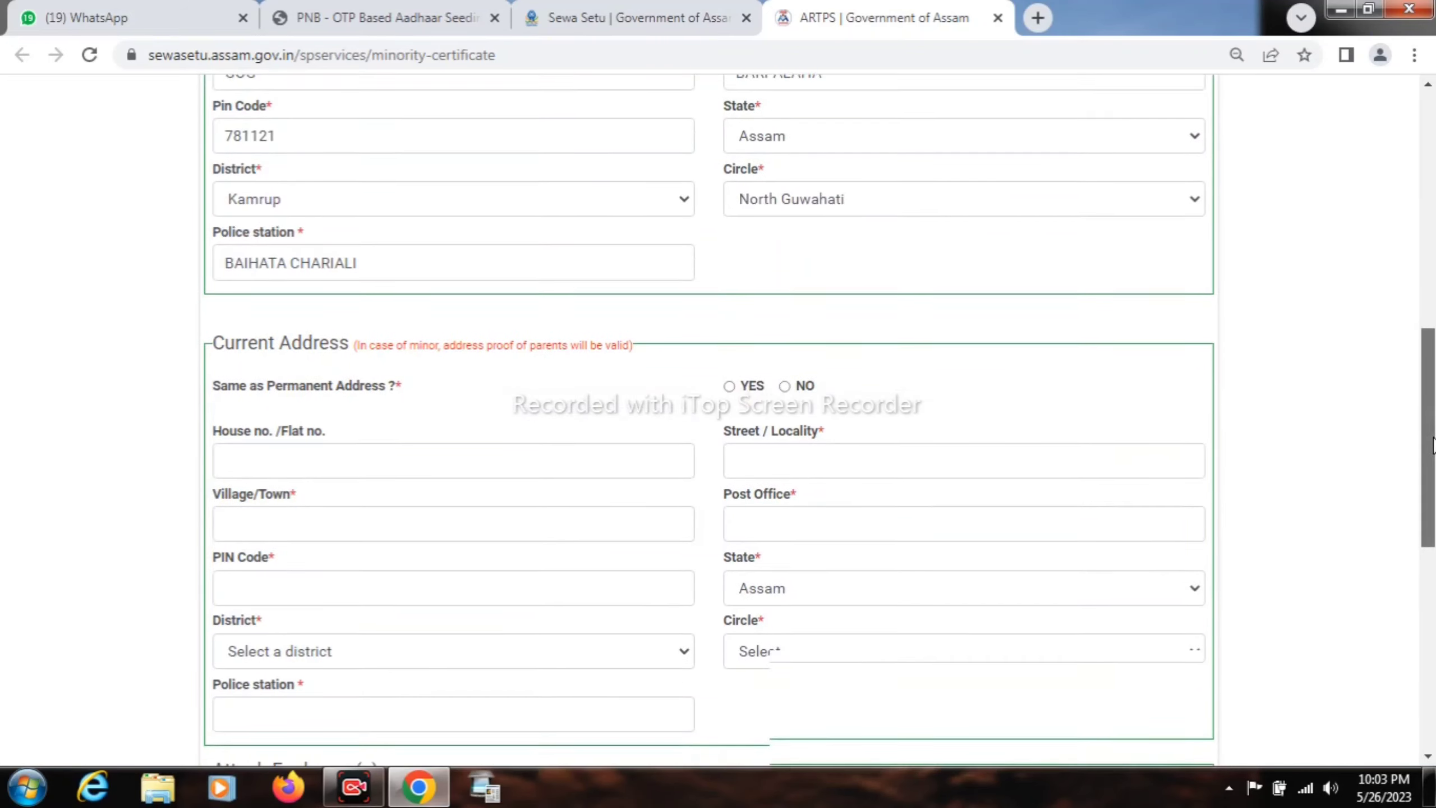
pyautogui.moveTo(1433, 445); pyautogui.dragTo(1433, 514)
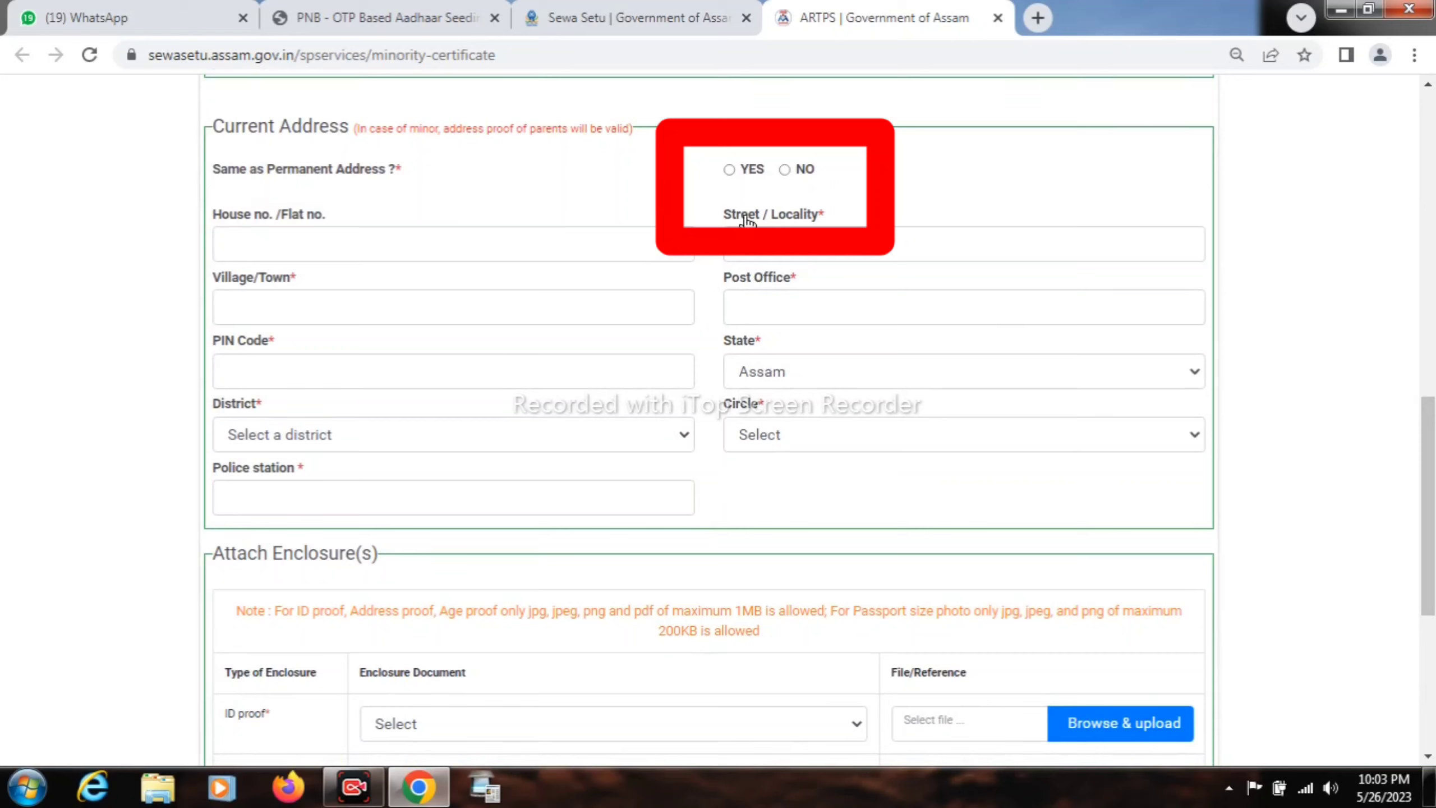
pyautogui.click(728, 171)
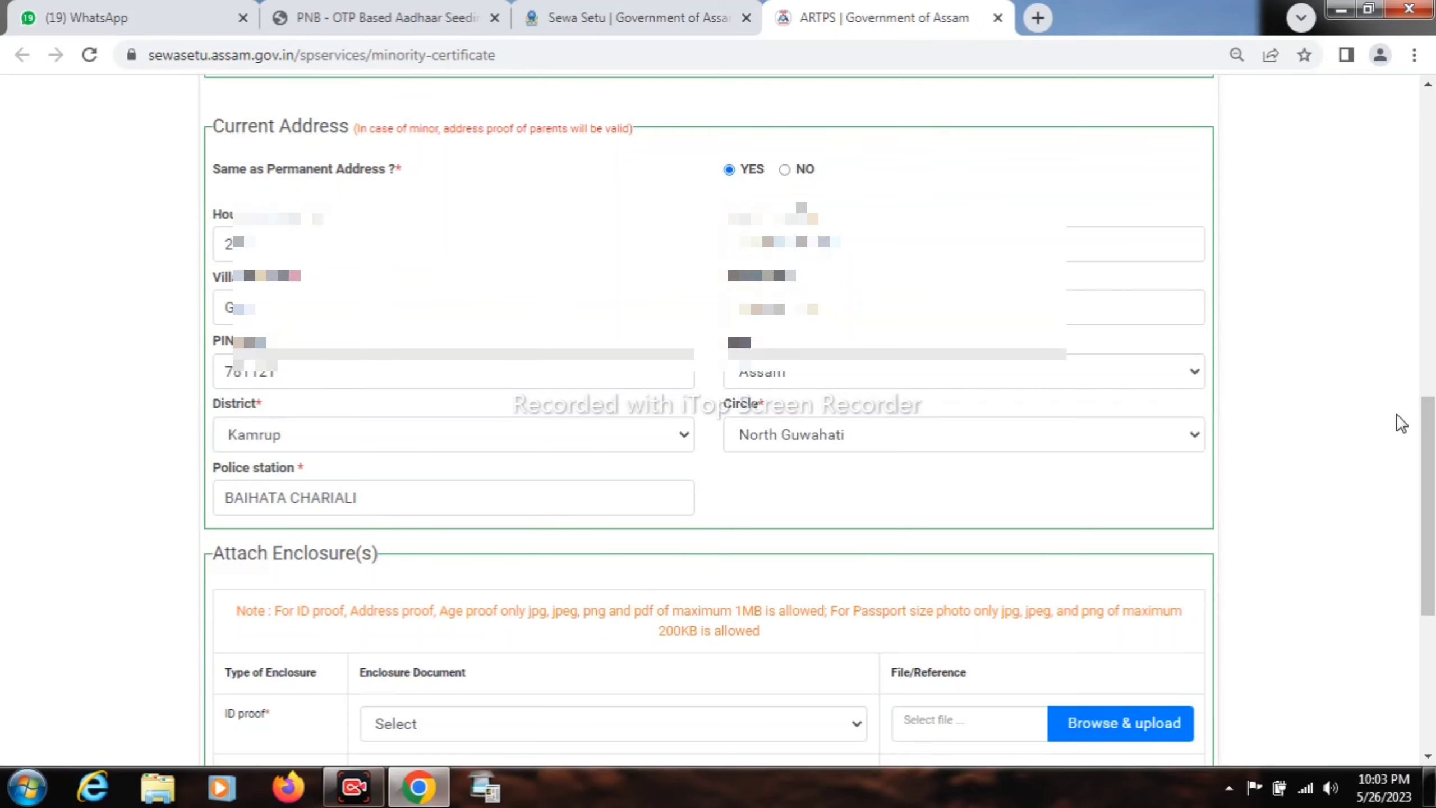
pyautogui.moveTo(1427, 416); pyautogui.dragTo(1433, 568)
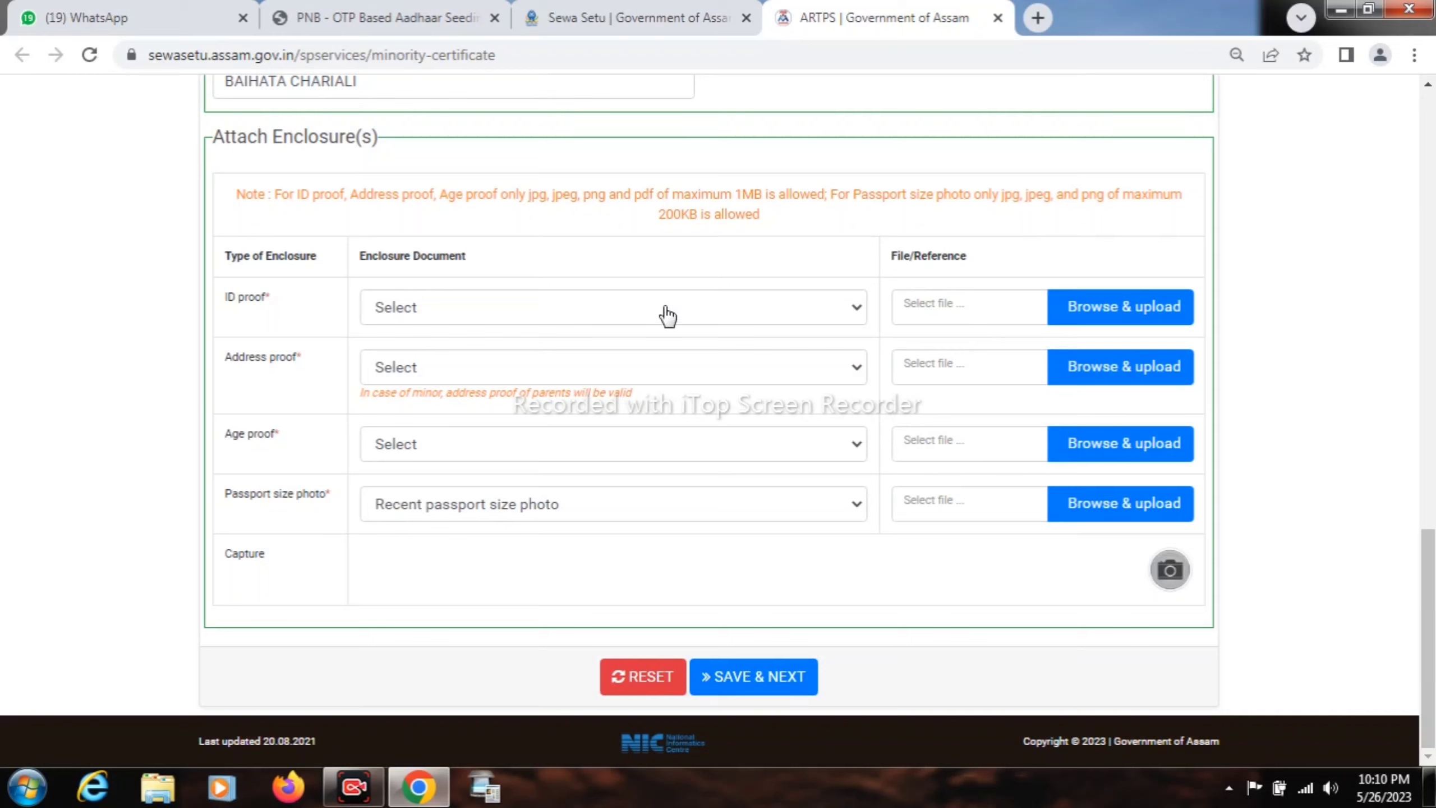
# - Choose Aadhaar Card for ID, address and age proof, and Recent passport size photo
pyautogui.click(666, 310)
pyautogui.click(608, 355)
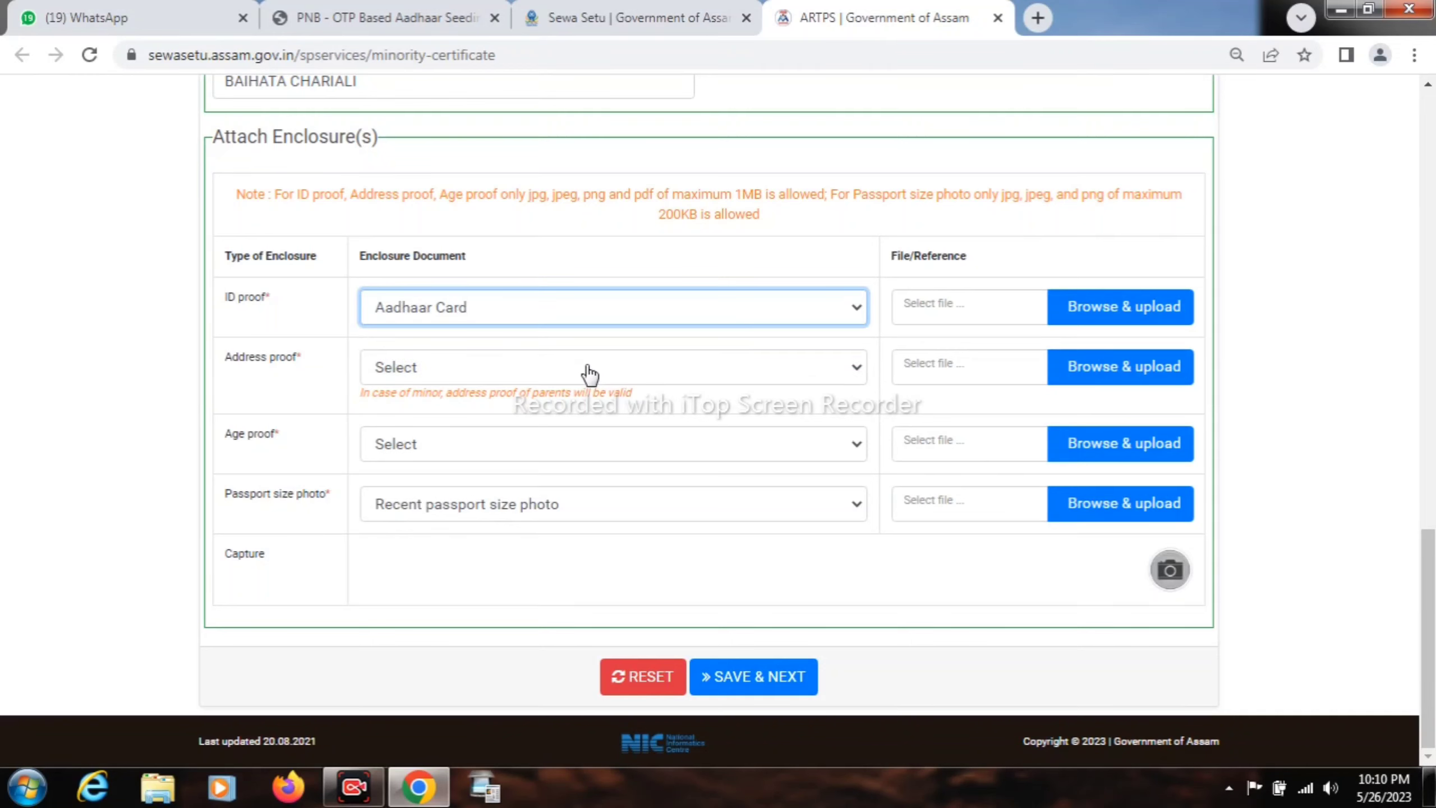
pyautogui.click(588, 371)
pyautogui.click(562, 413)
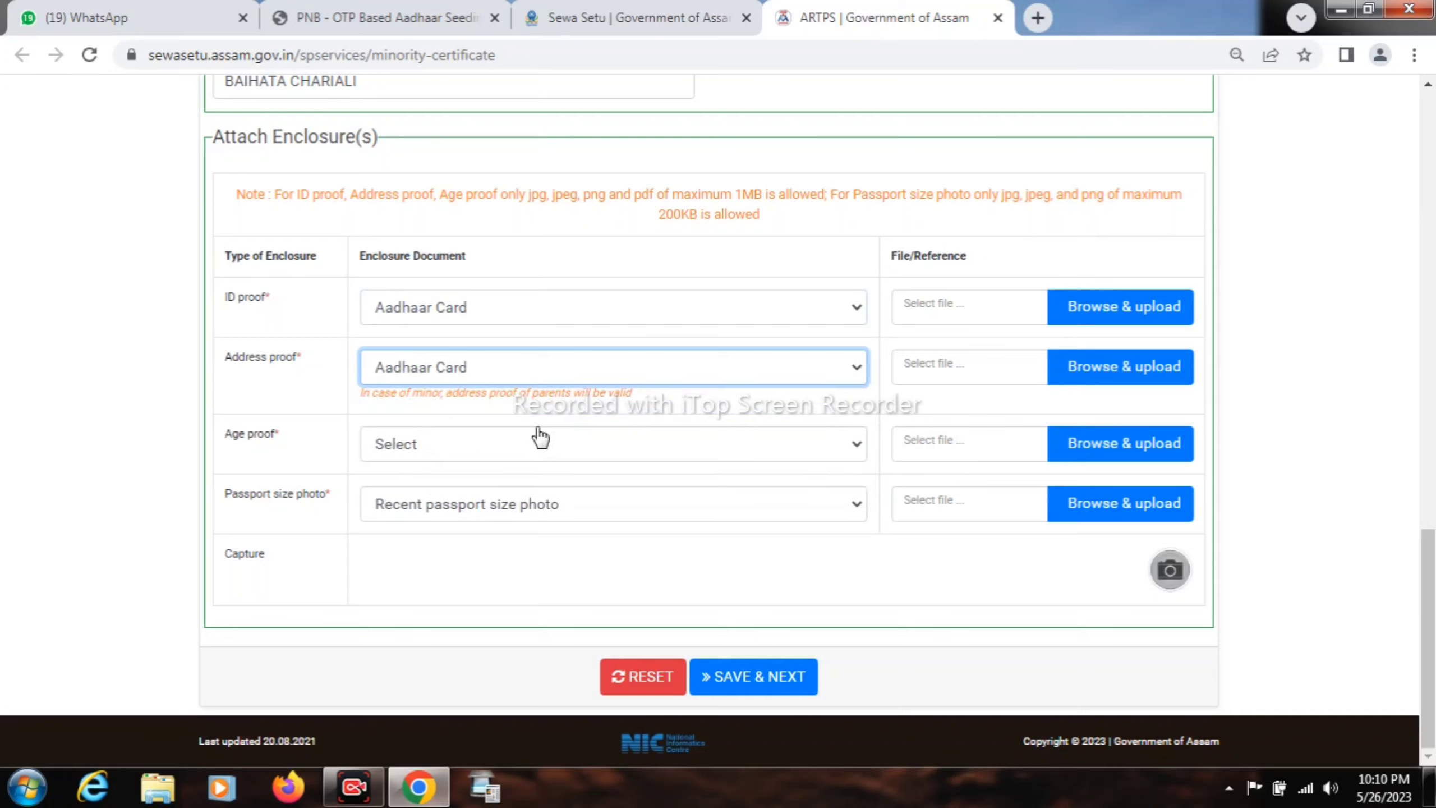
pyautogui.click(530, 451)
pyautogui.click(506, 487)
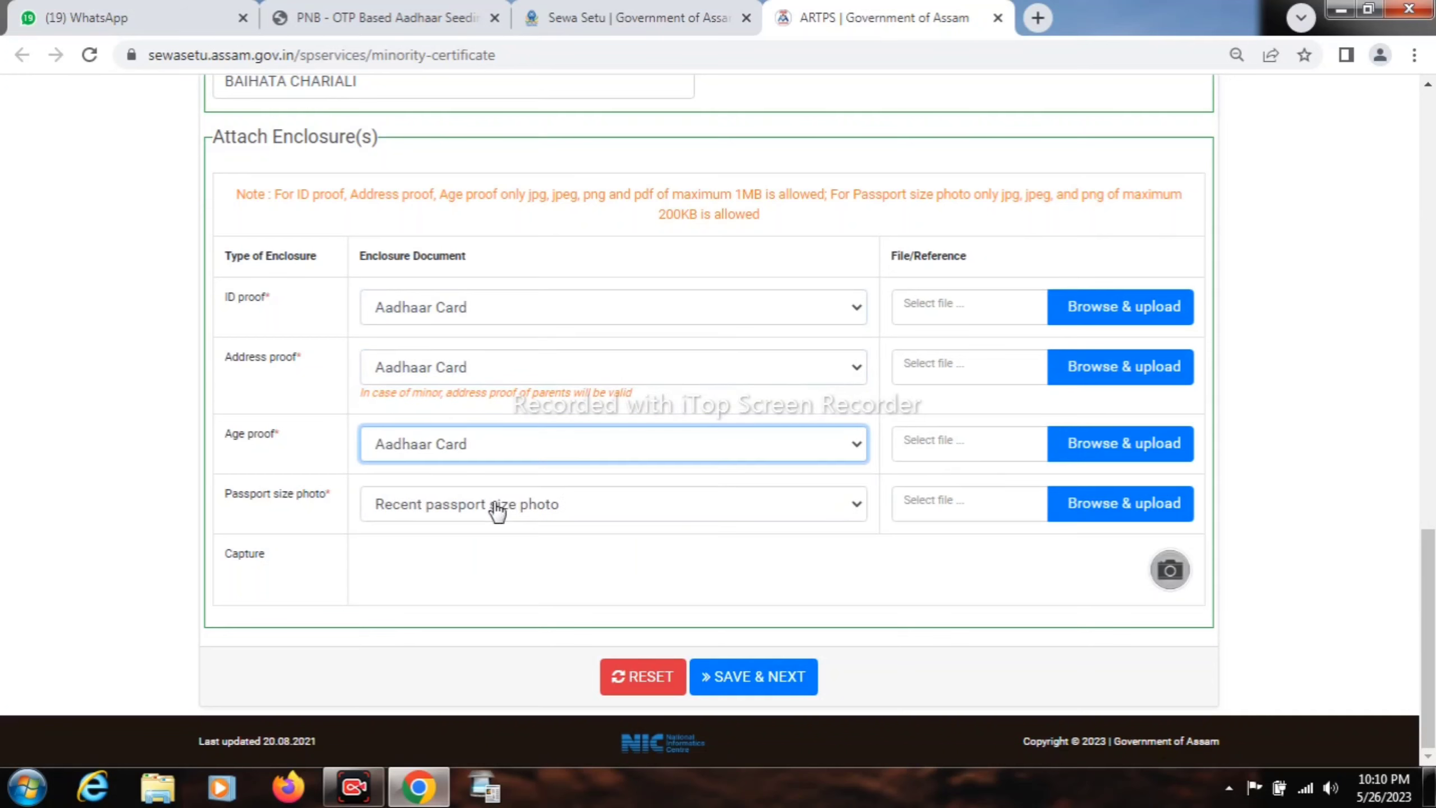
pyautogui.click(497, 511)
pyautogui.click(487, 534)
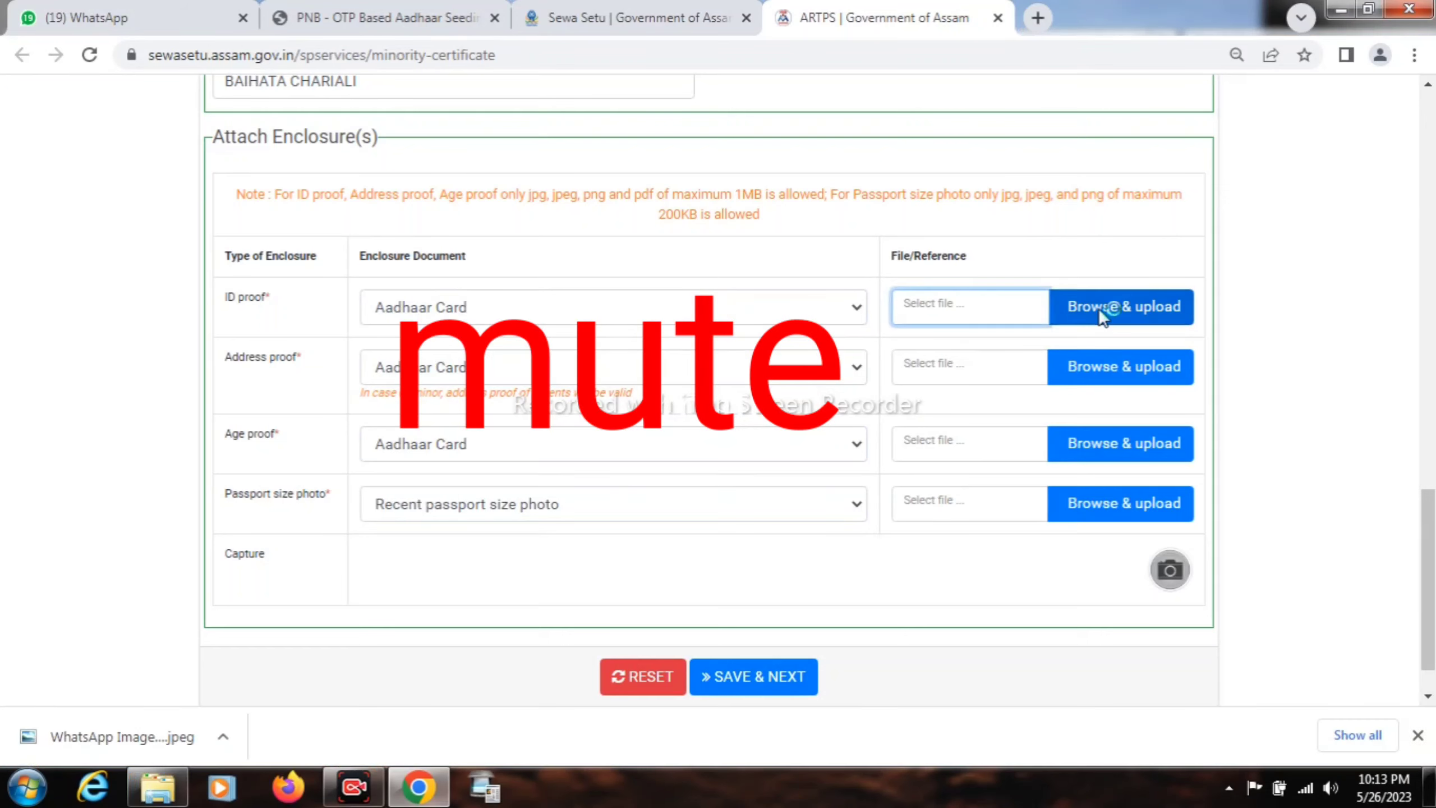
# - Upload MY AADHAR.jpeg as the ID proof, address proof and age proof
pyautogui.click(1099, 308)
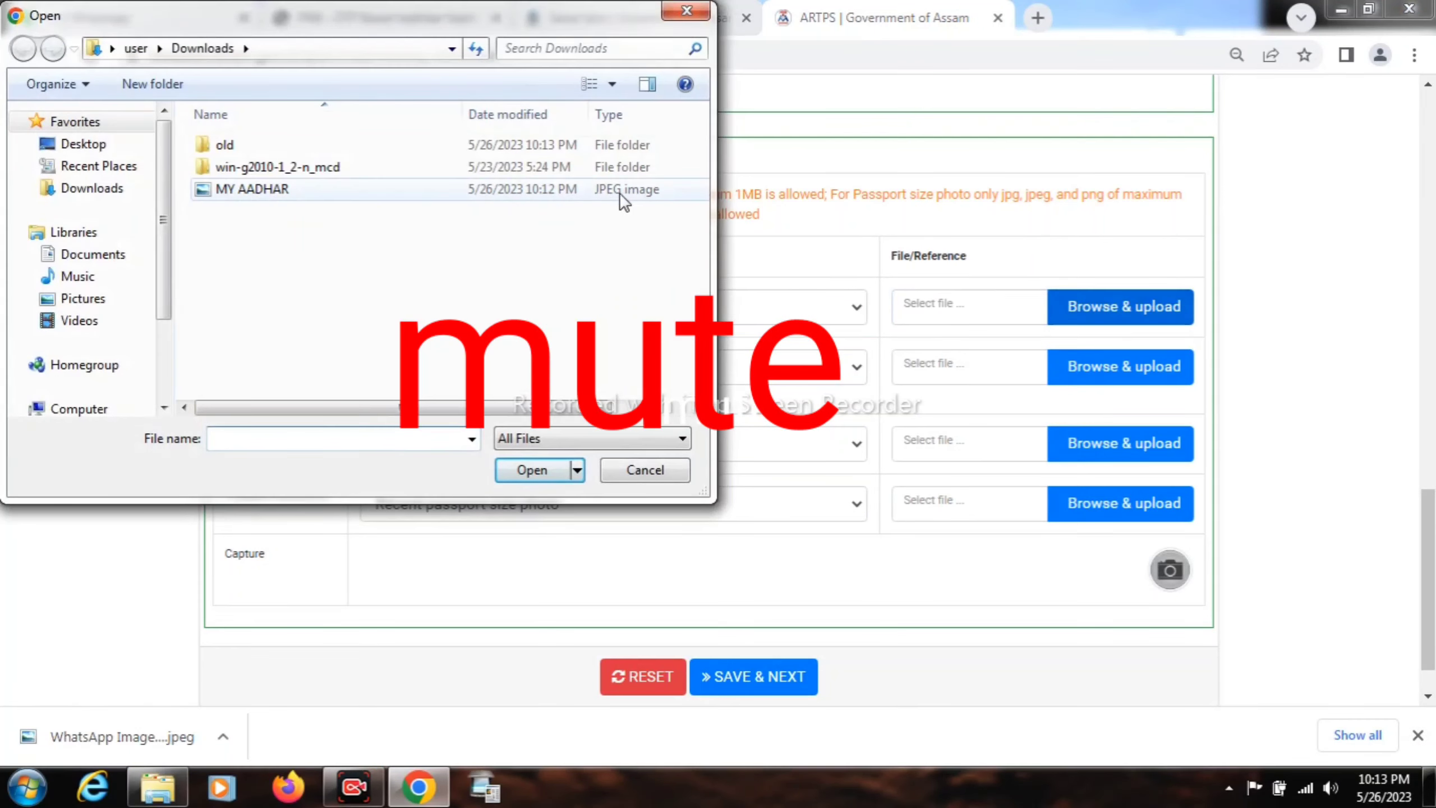
pyautogui.doubleClick(601, 191)
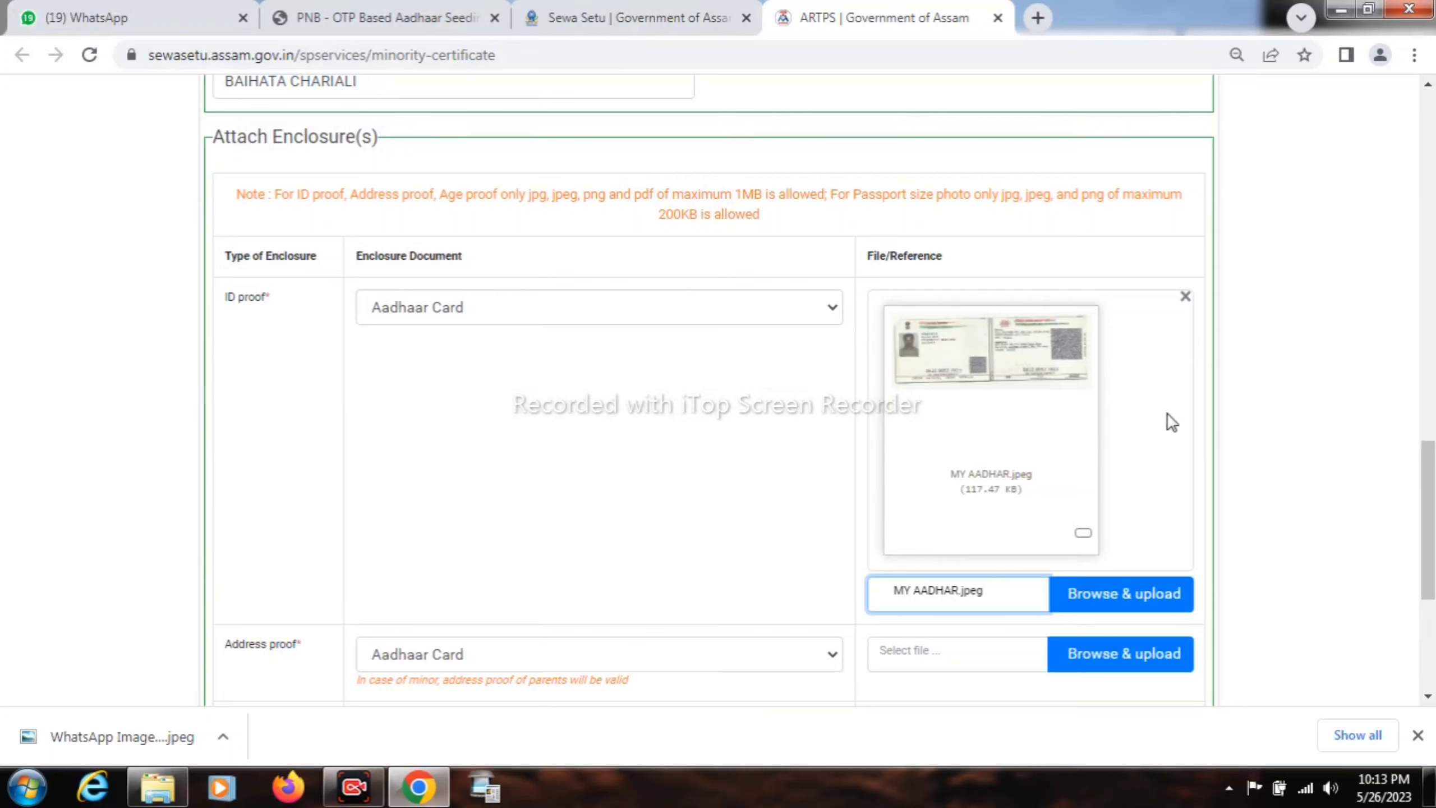
pyautogui.moveTo(1429, 492); pyautogui.dragTo(1432, 583)
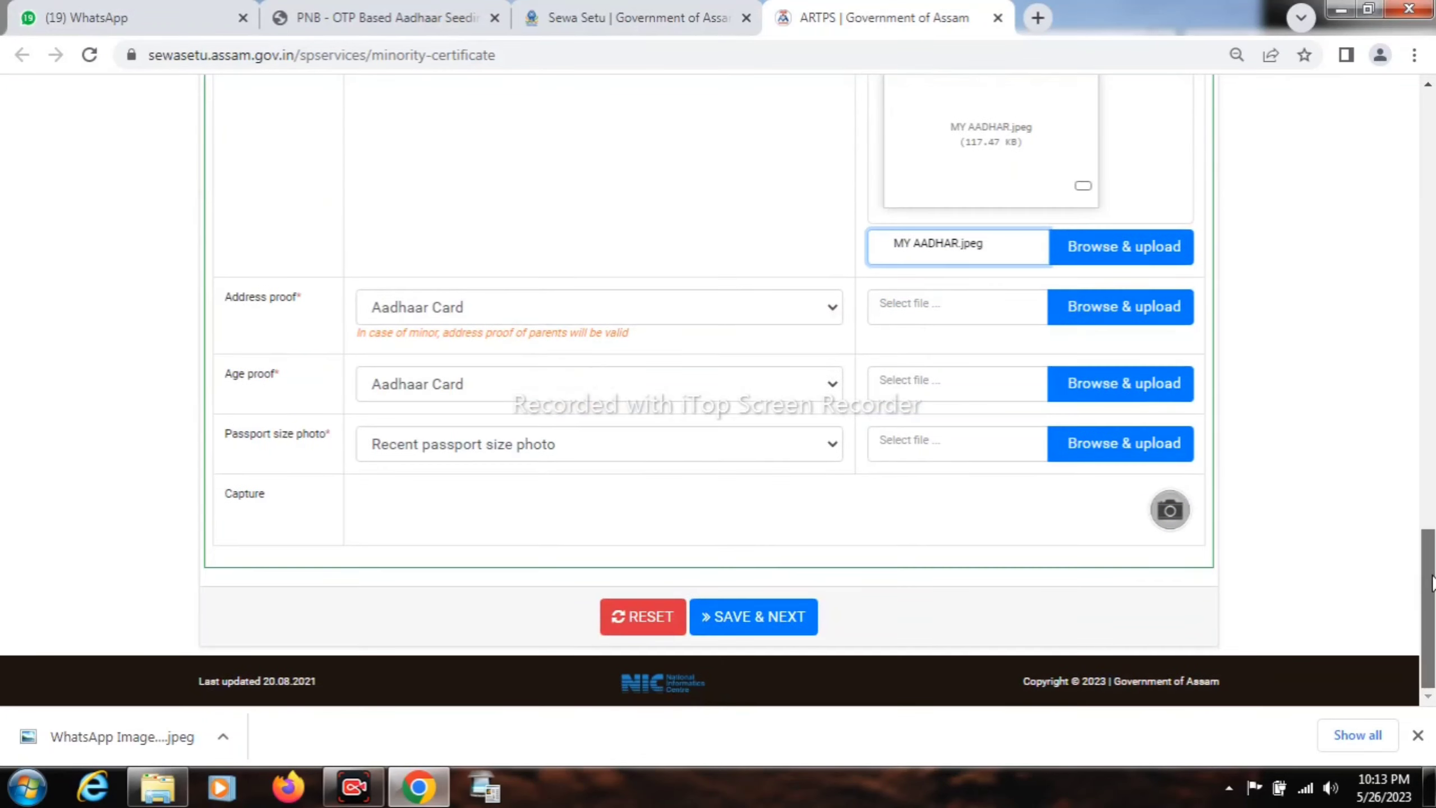
pyautogui.click(1108, 309)
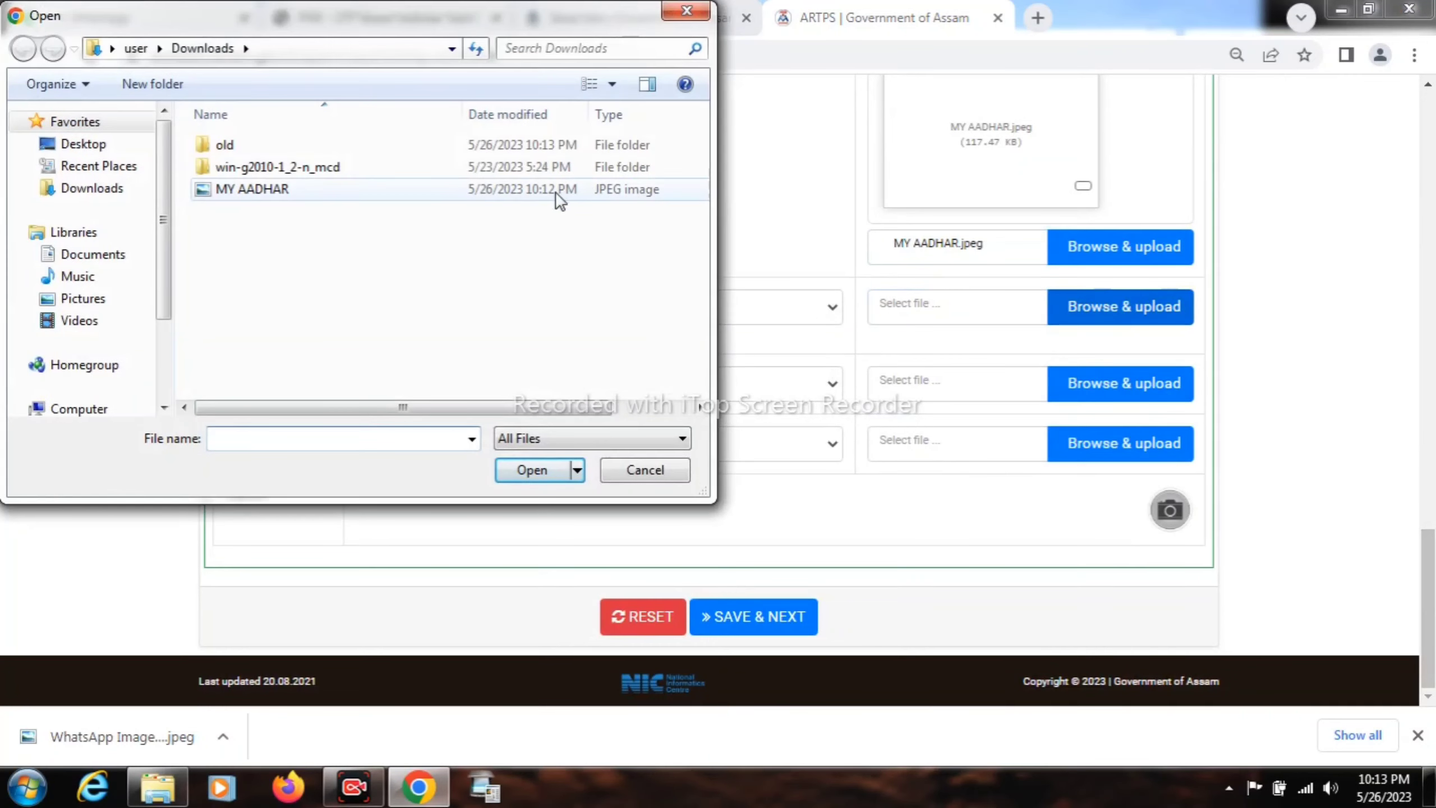
pyautogui.doubleClick(558, 194)
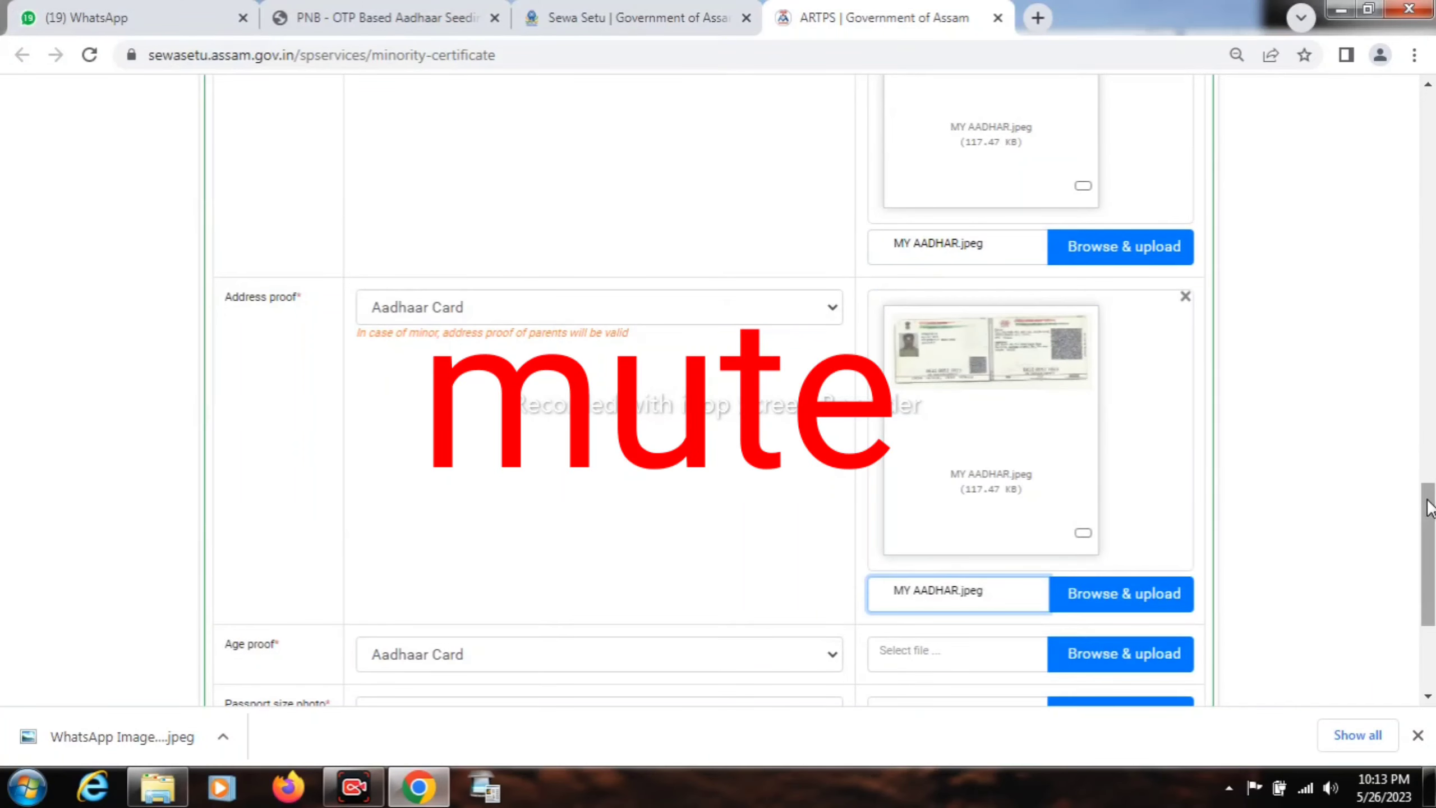
pyautogui.moveTo(1429, 508); pyautogui.dragTo(1429, 569)
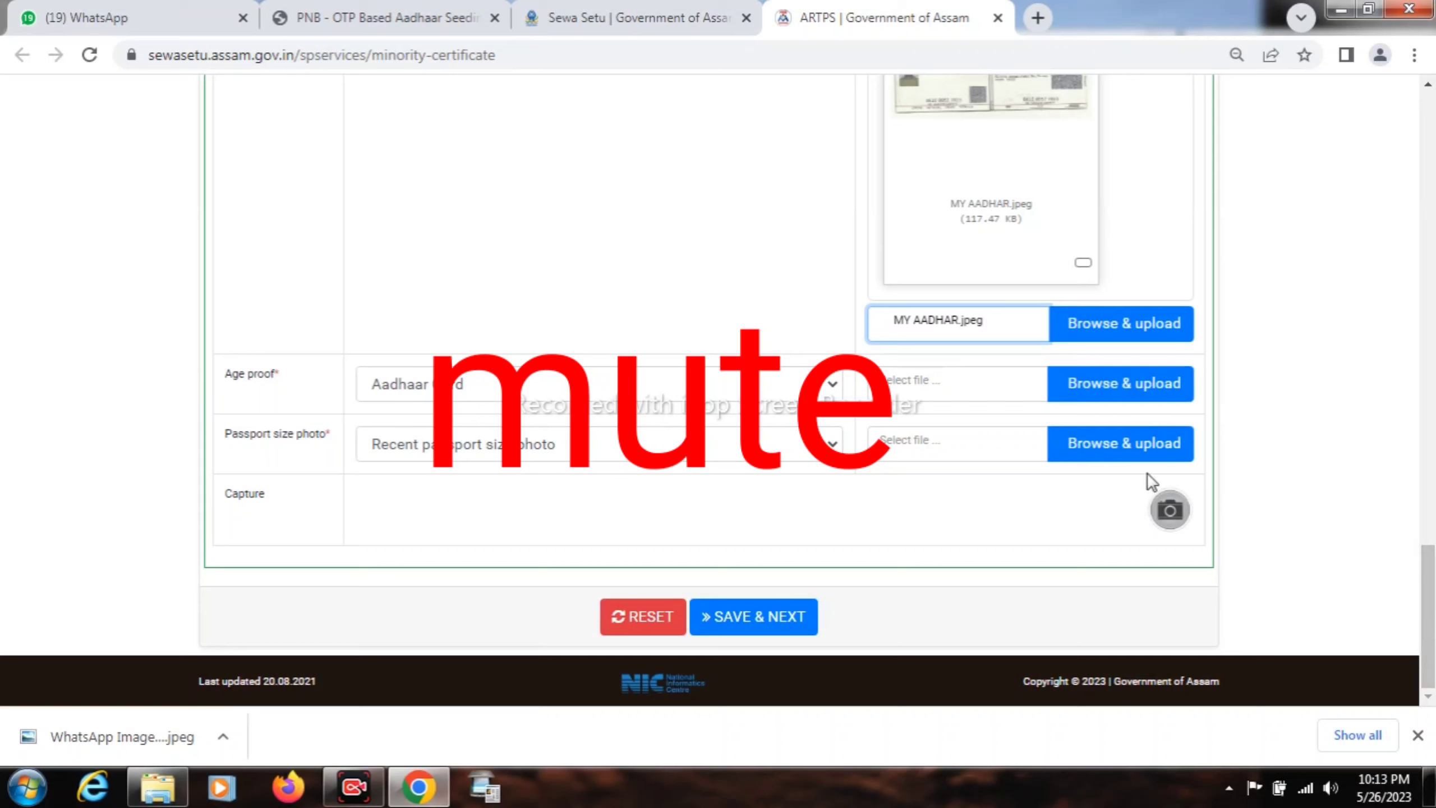
pyautogui.click(1091, 385)
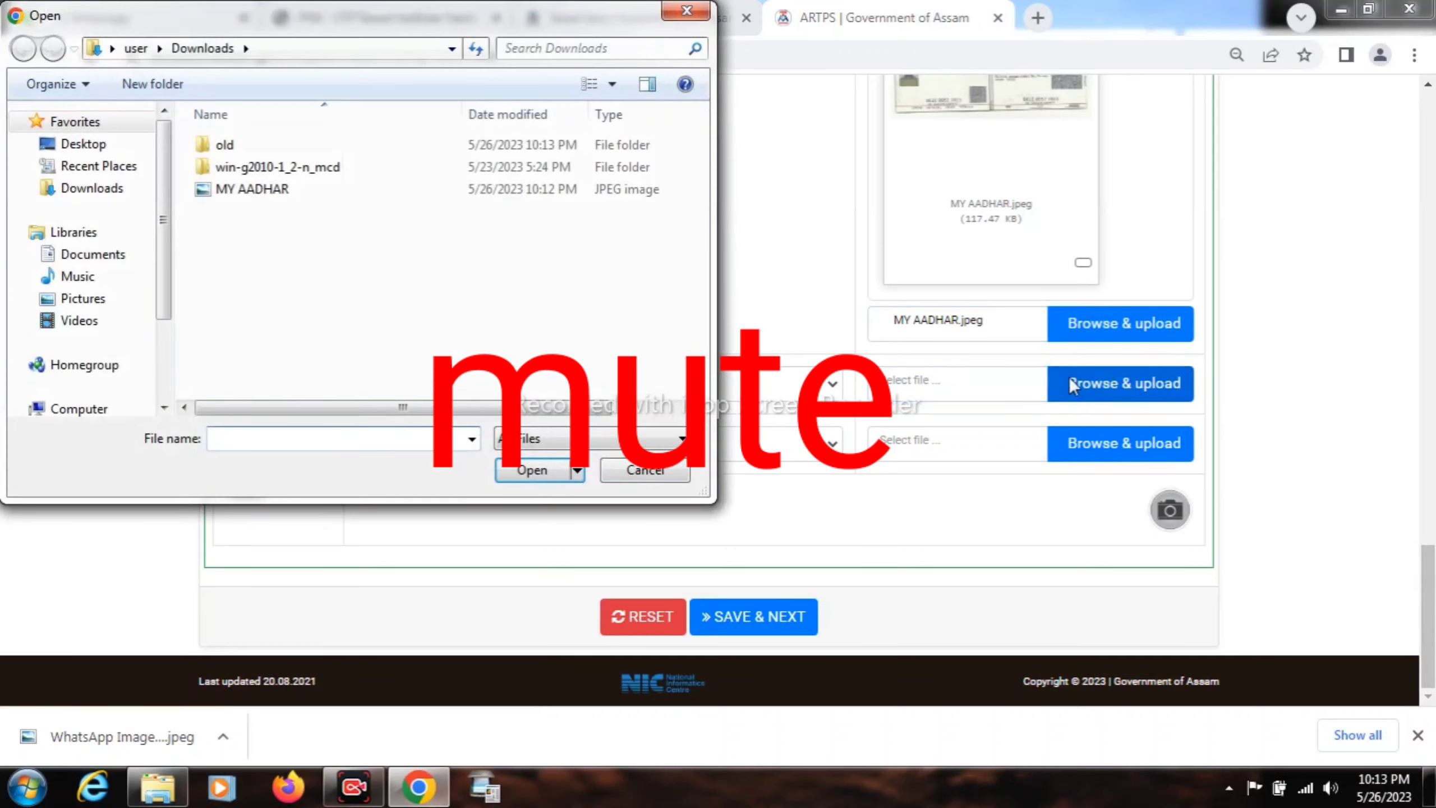
pyautogui.doubleClick(502, 192)
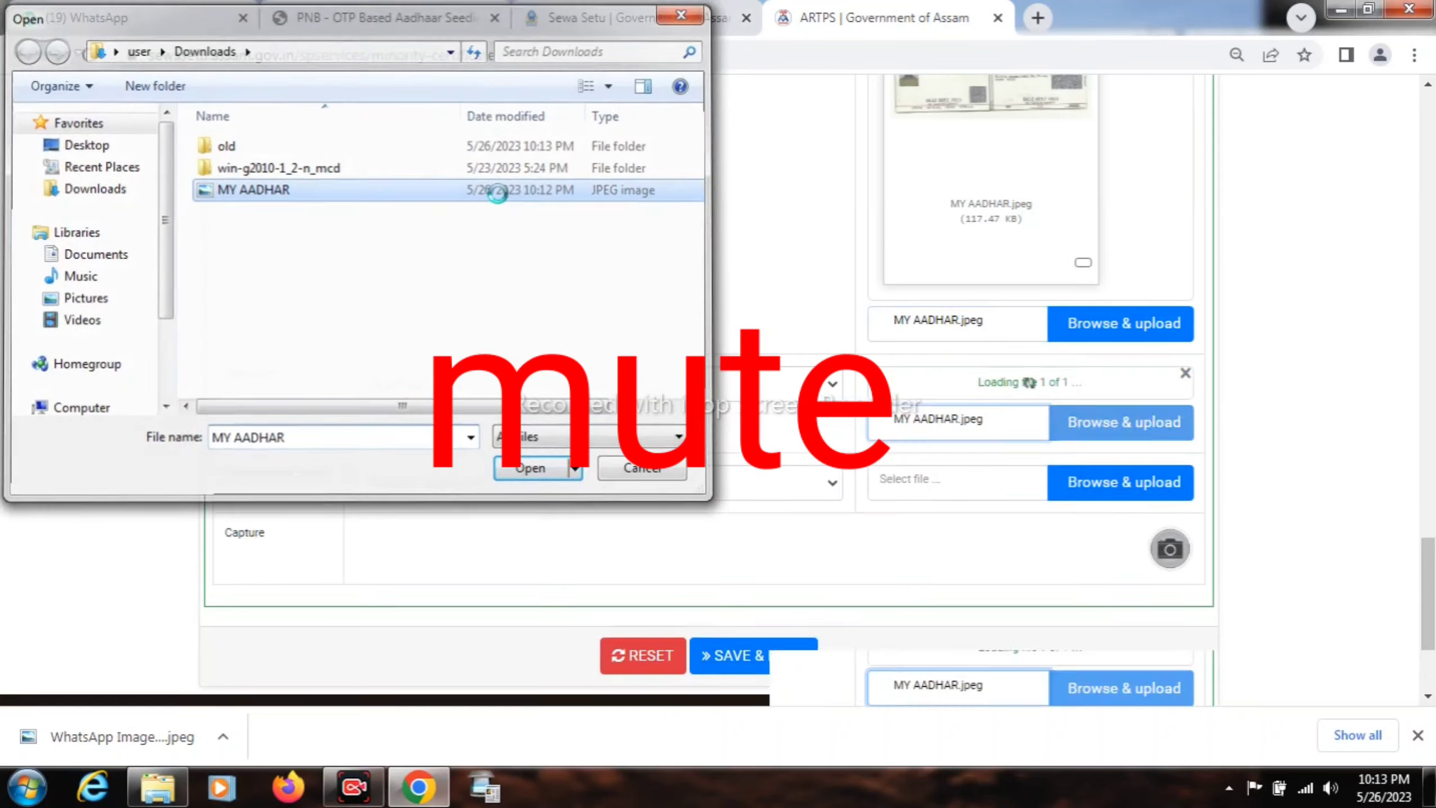
pyautogui.moveTo(1429, 543); pyautogui.dragTo(1429, 601)
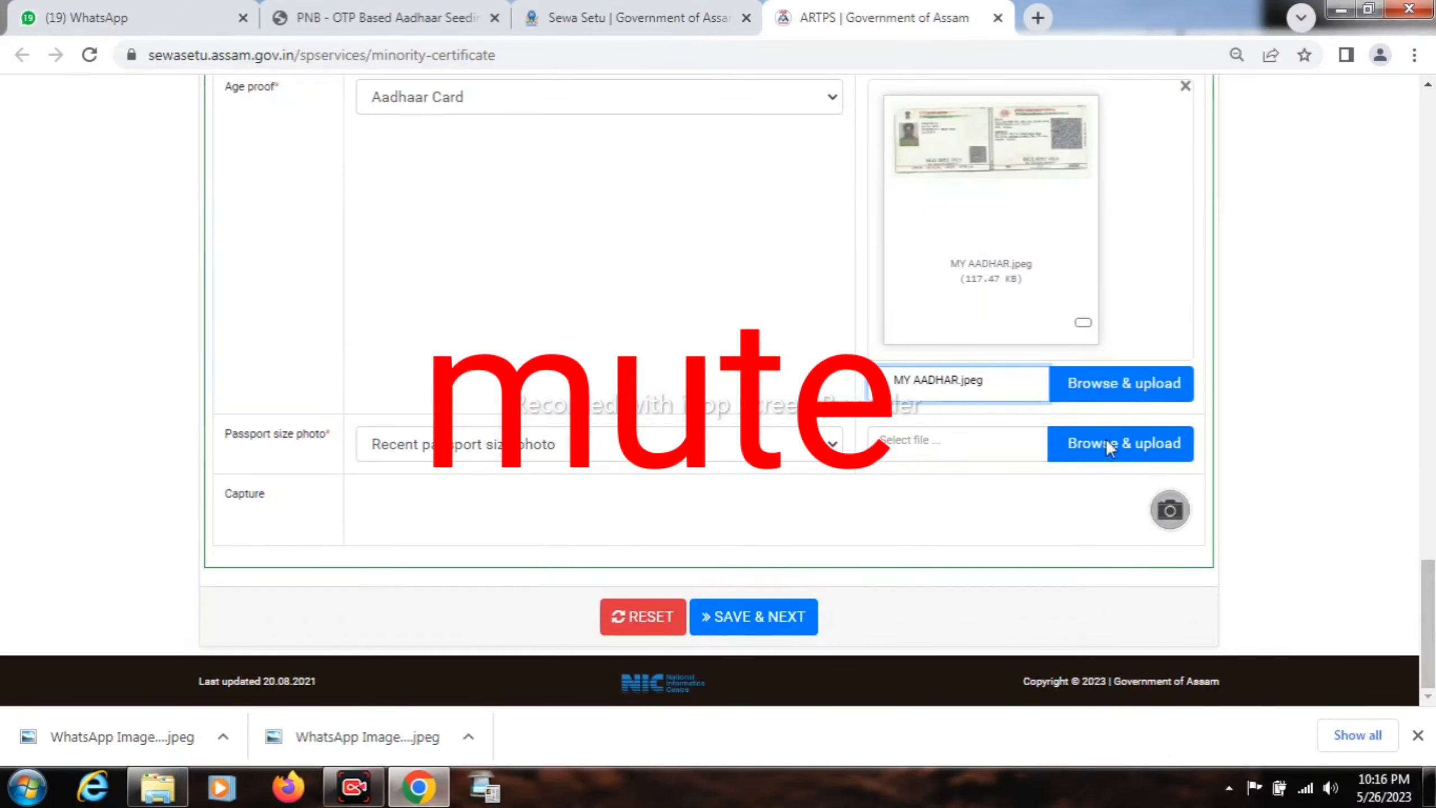
# - Upload PASSPORT.jpeg as the passport size photo
pyautogui.click(1106, 441)
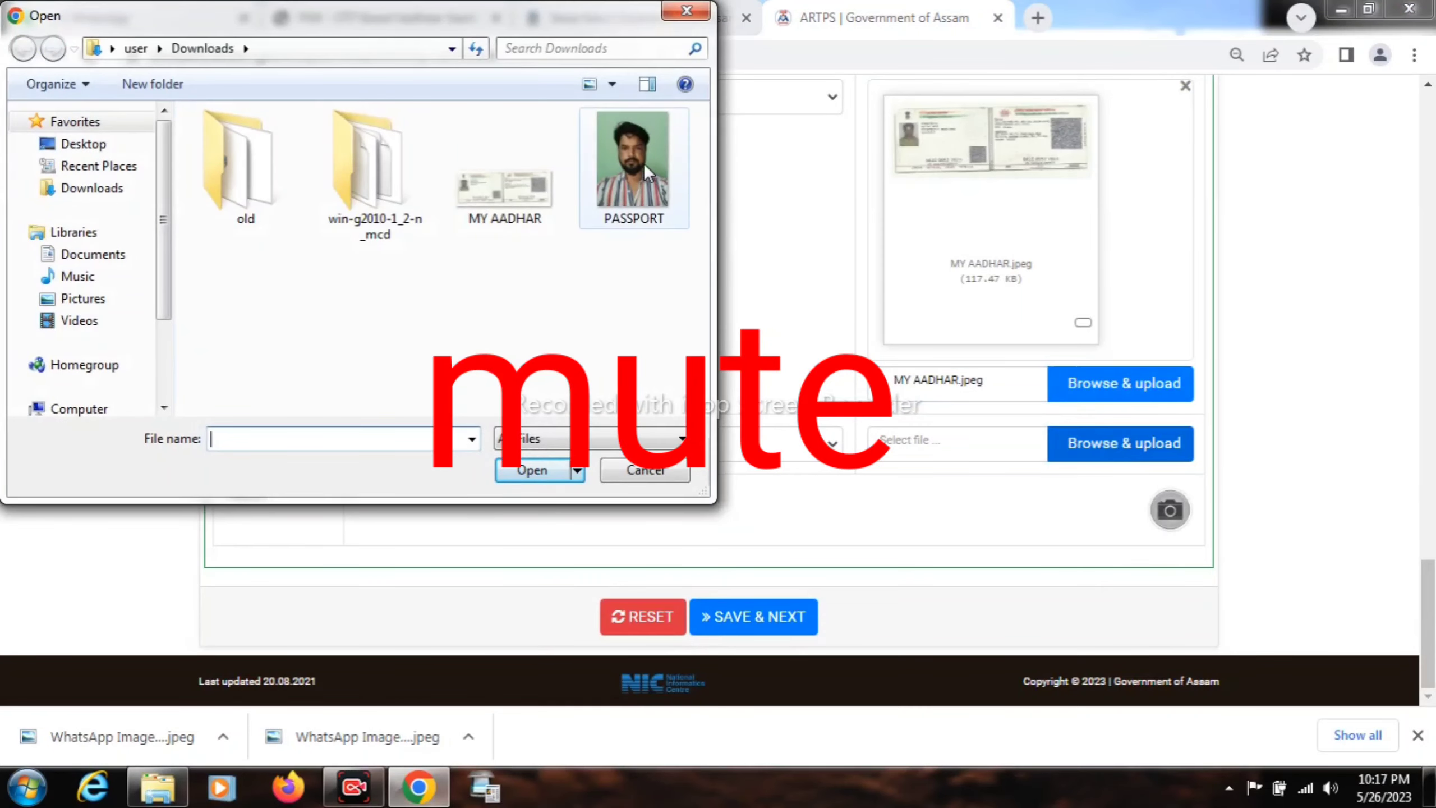
pyautogui.doubleClick(644, 163)
pyautogui.scroll(-5, 1429, 595)
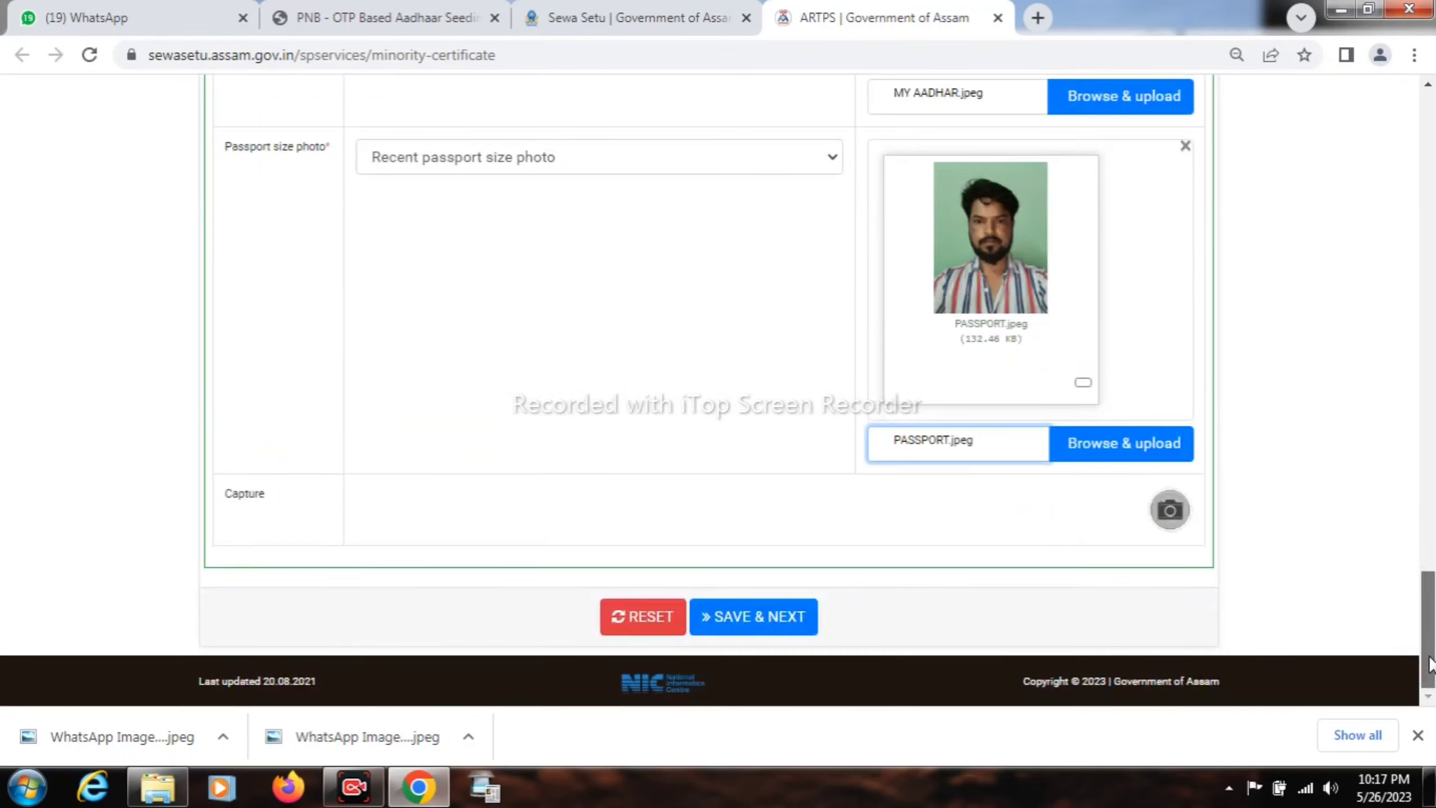
# - Save the enclosures, review the application preview, and open then cancel Chrome's print dialog
pyautogui.click(748, 617)
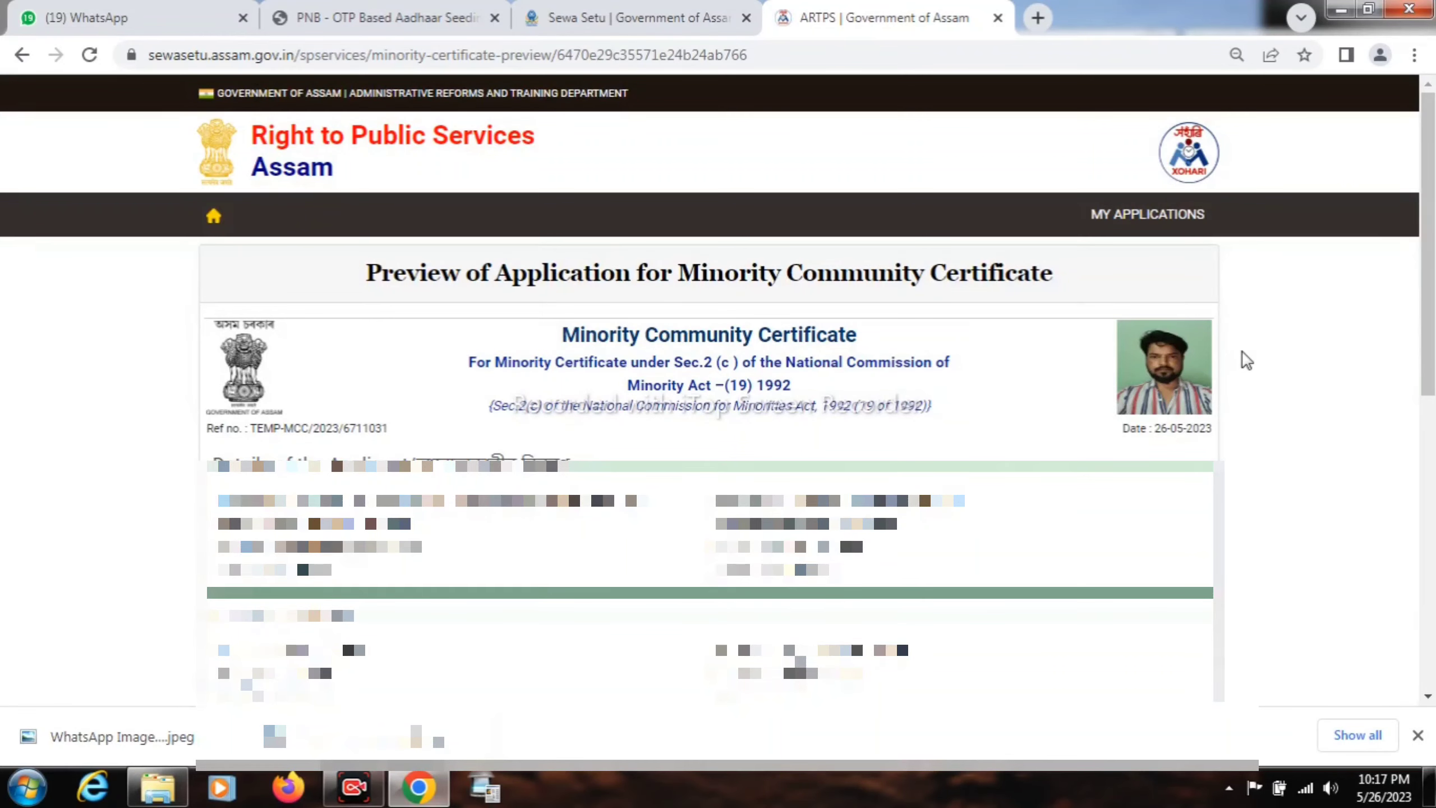
pyautogui.moveTo(1421, 298); pyautogui.dragTo(1406, 116)
pyautogui.click(1415, 55)
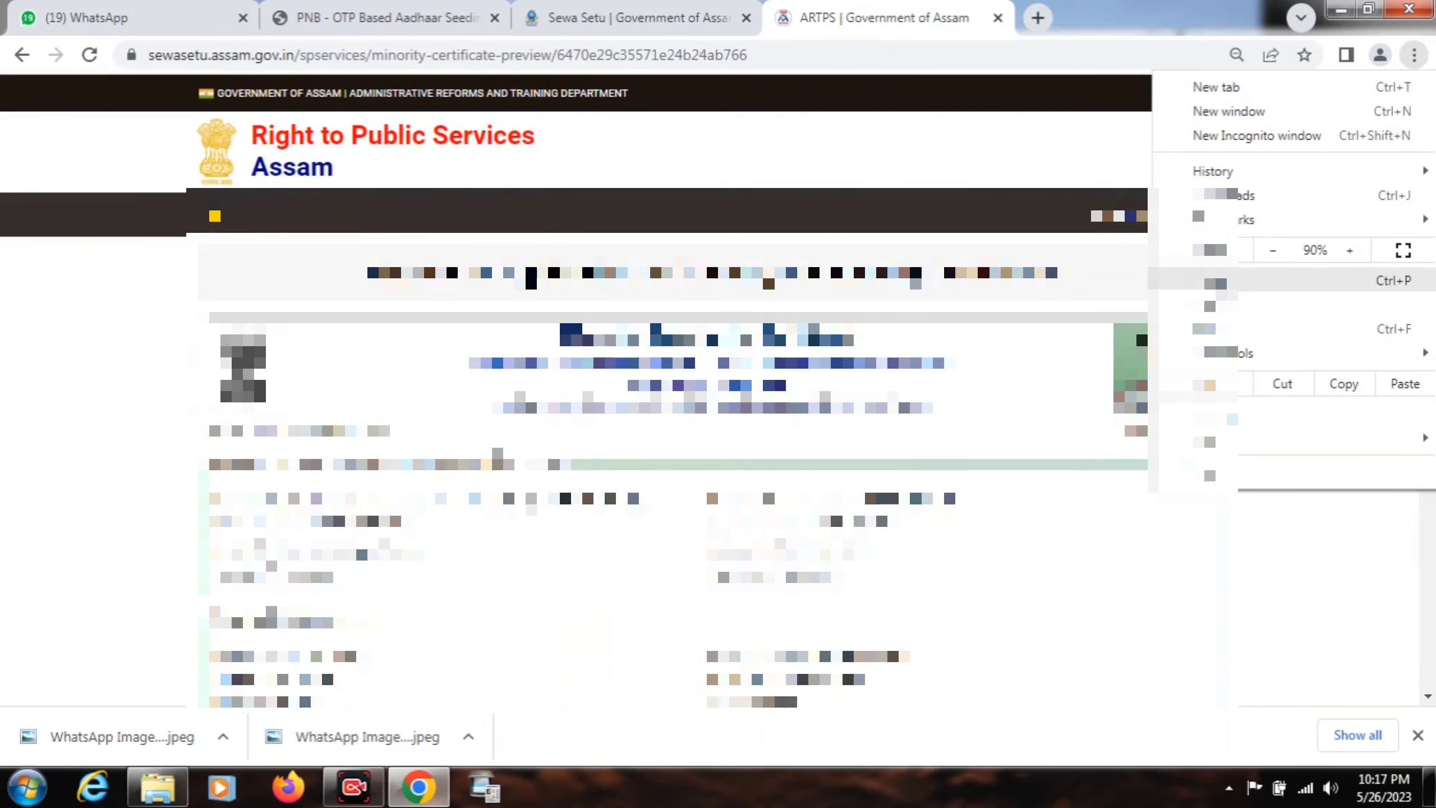
pyautogui.click(1219, 281)
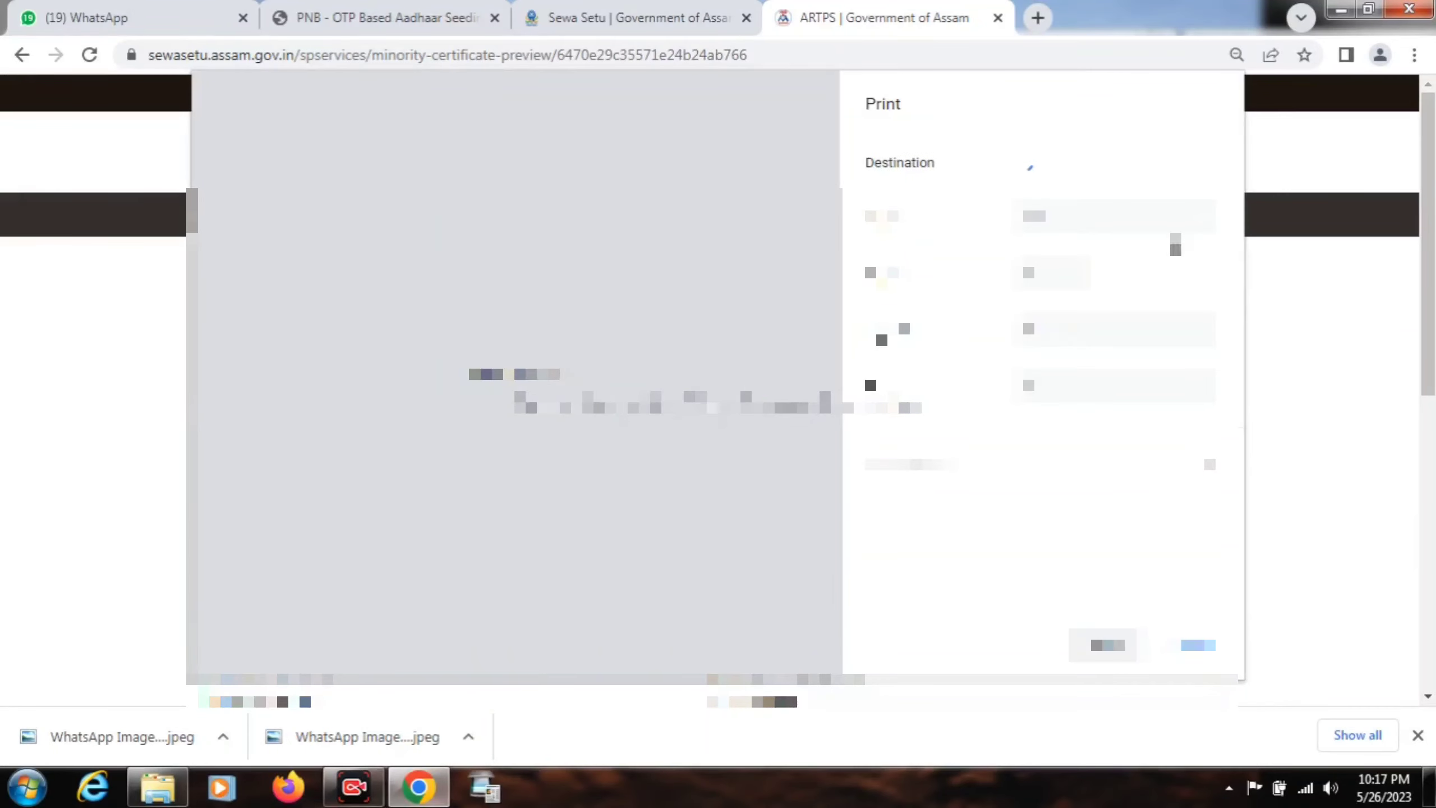
pyautogui.press('Escape')
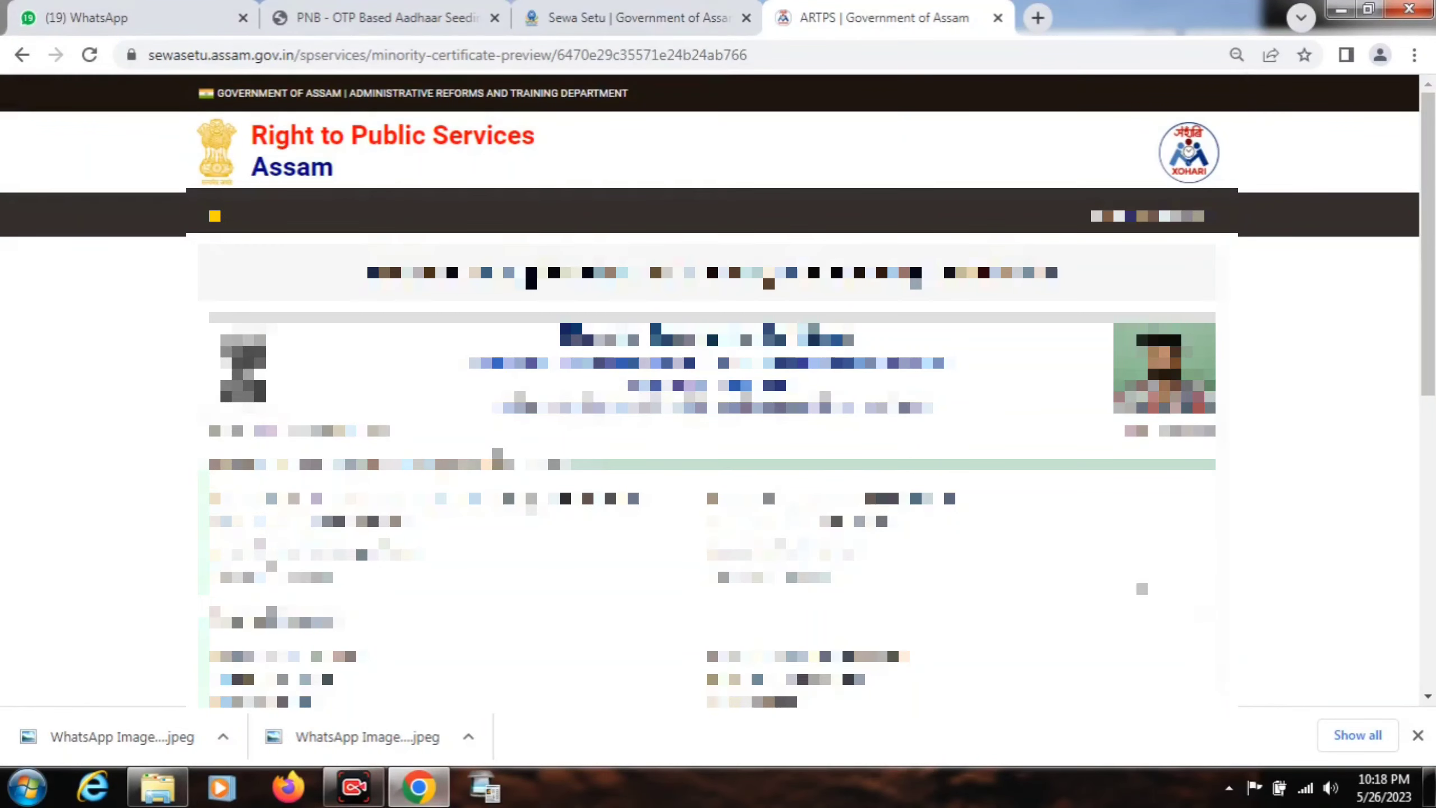
pyautogui.scroll(-10, 1154, 554)
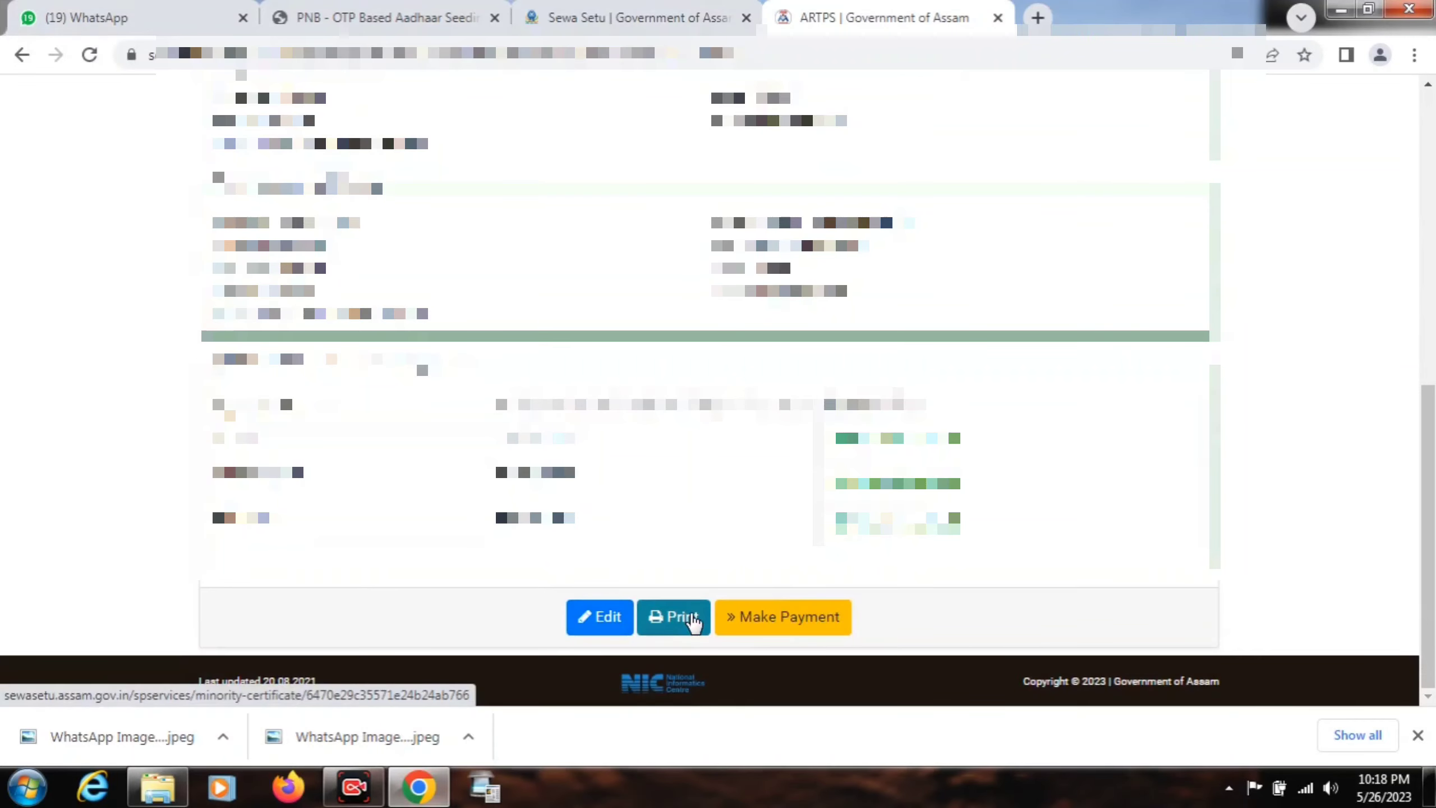
# - Choose Make Payment on the preview and confirm submission with Proceed
pyautogui.click(780, 619)
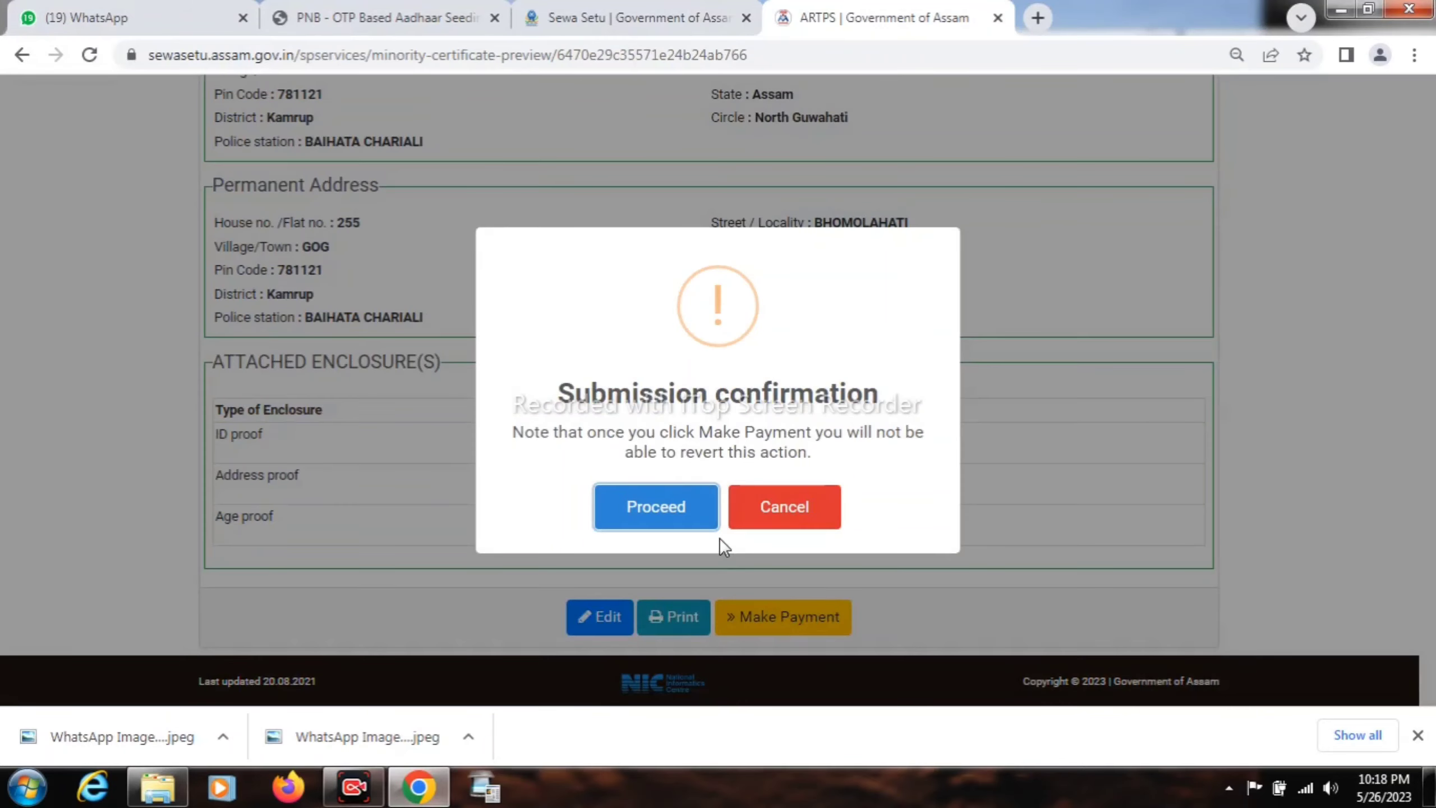
pyautogui.click(675, 511)
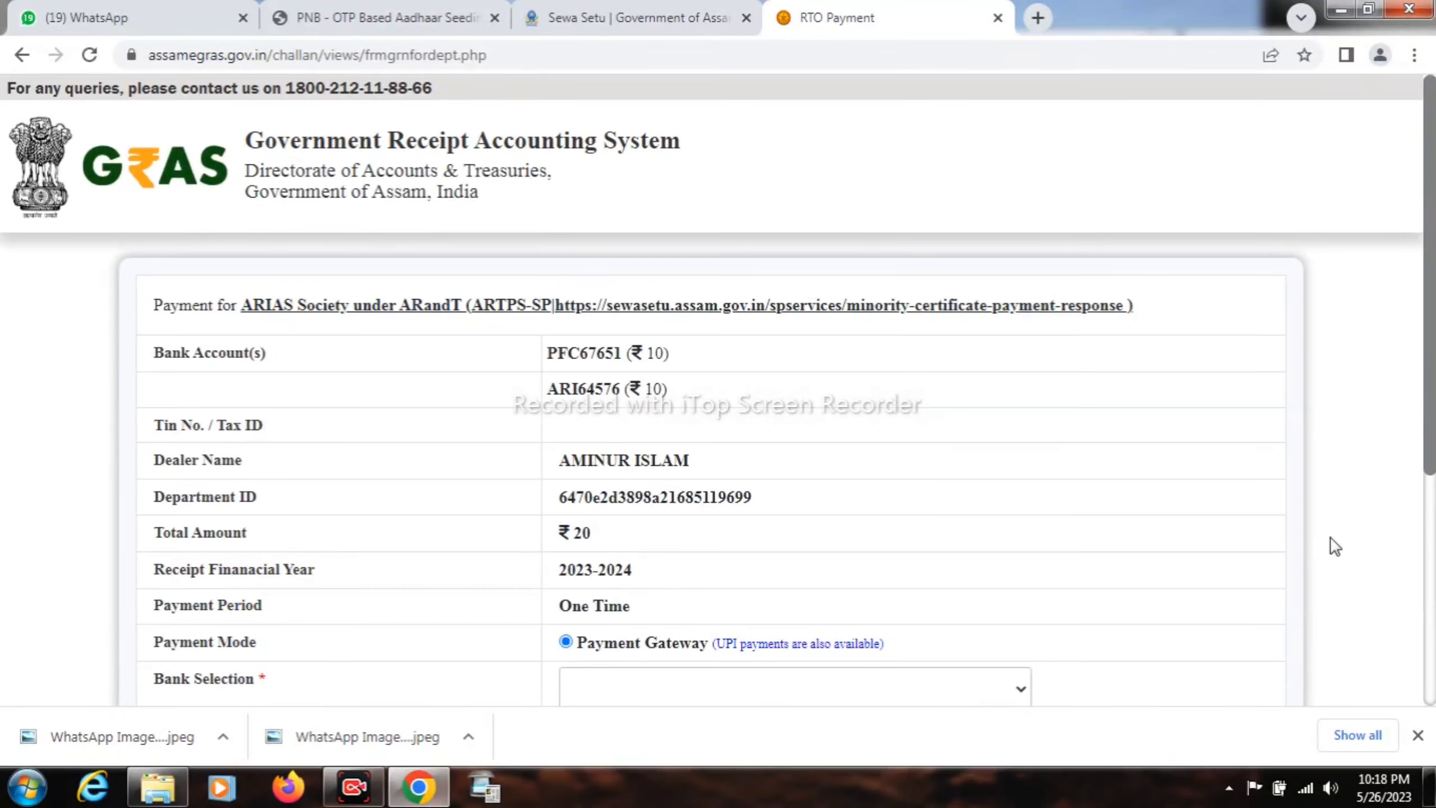
# - Scroll the GRAS challan down to the ₹20 fee, bank selection and Agree/Disagree terms
pyautogui.moveTo(1431, 410); pyautogui.dragTo(1432, 624)
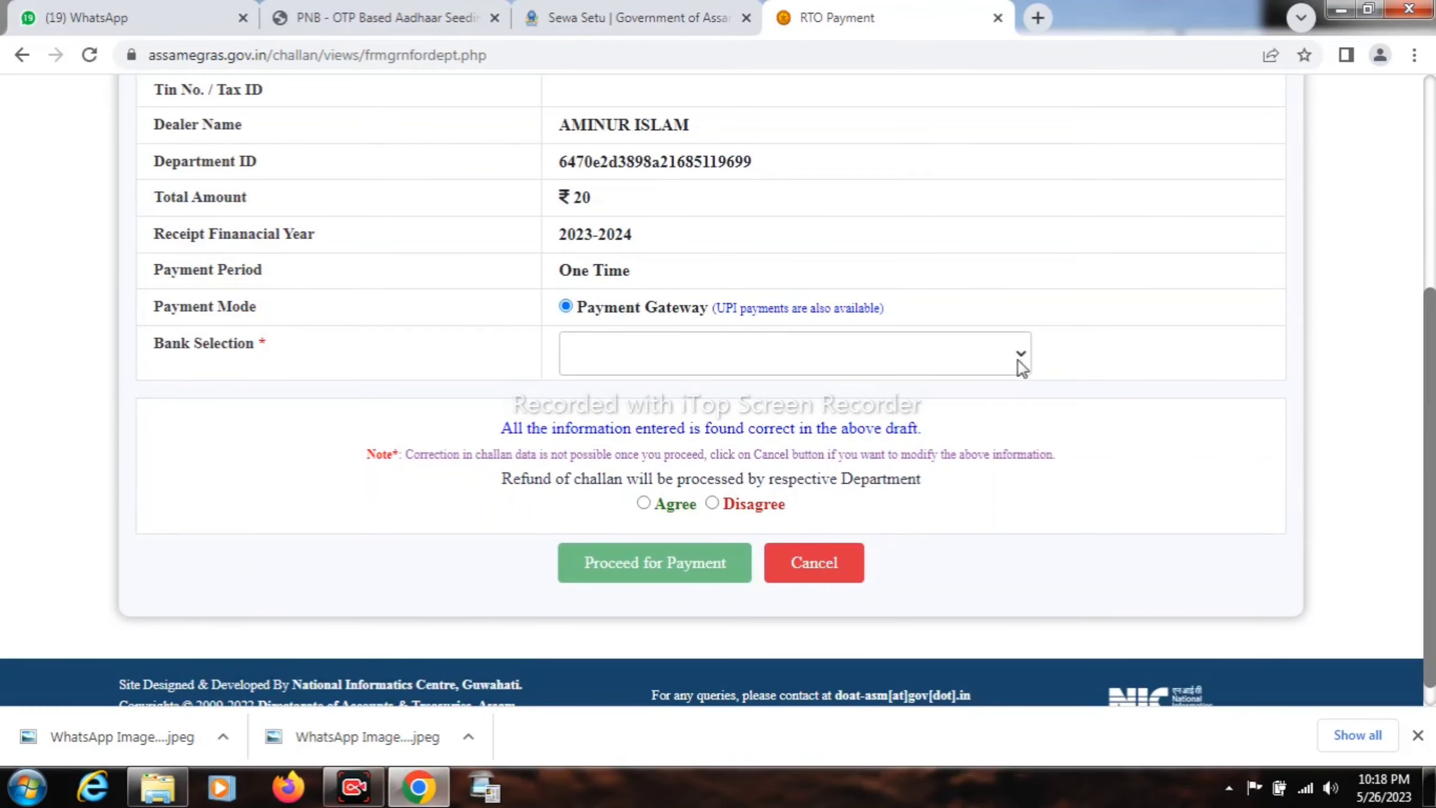